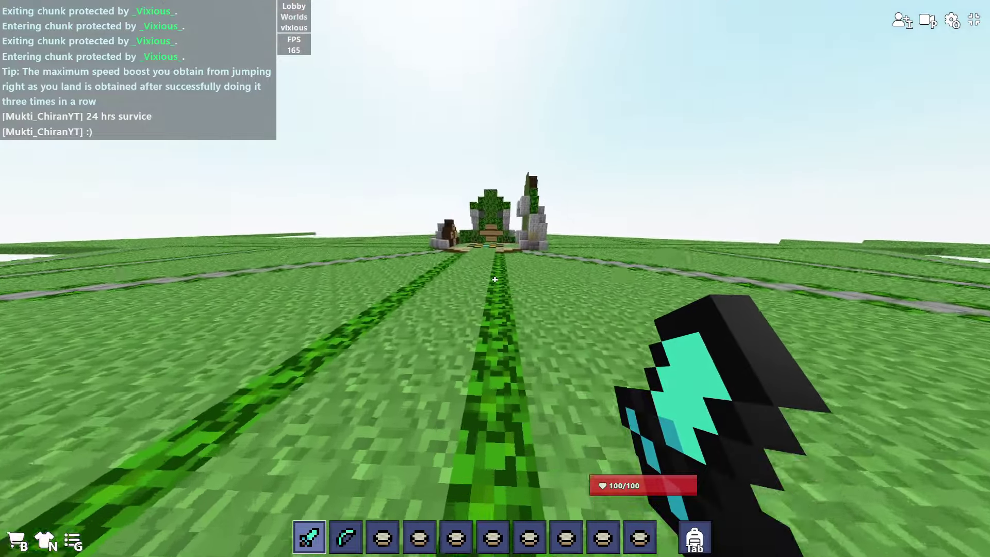
- Run the grassy lobby paths, passing through and circling the spawn structure
{"action": "key", "text": "w"}
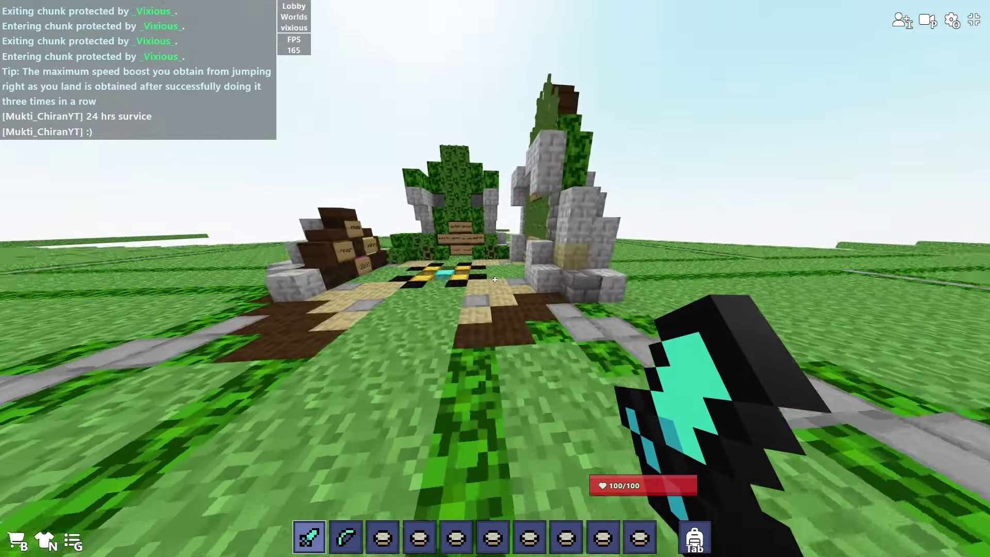
{"action": "key", "text": "w"}
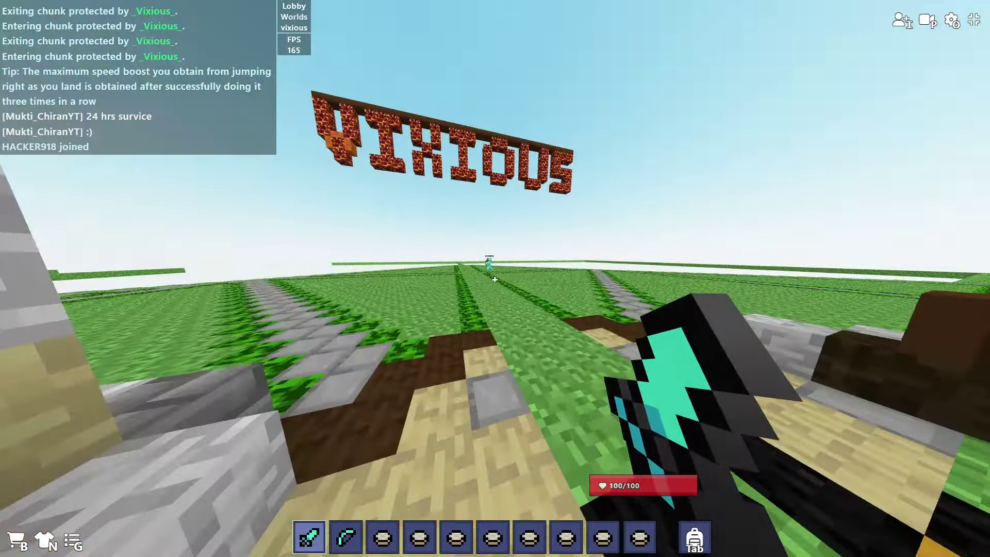
{"action": "key", "text": "w"}
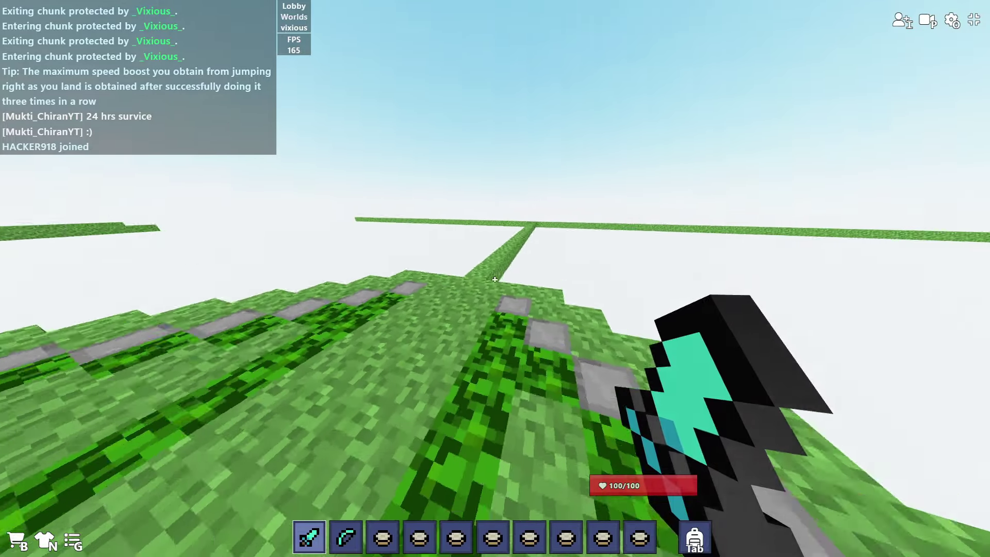
{"action": "key", "text": "w"}
{"action": "key", "text": "w"}
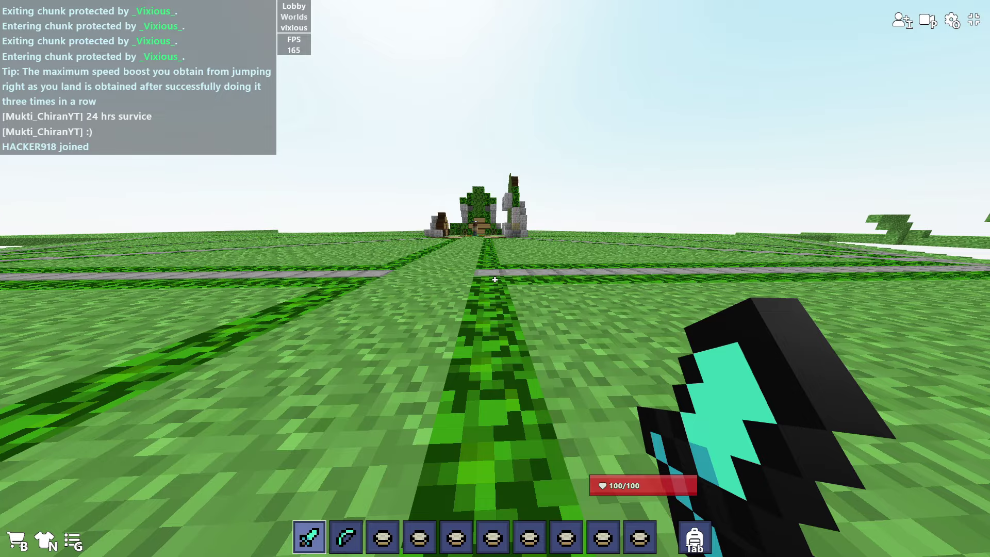
{"action": "key", "text": "w"}
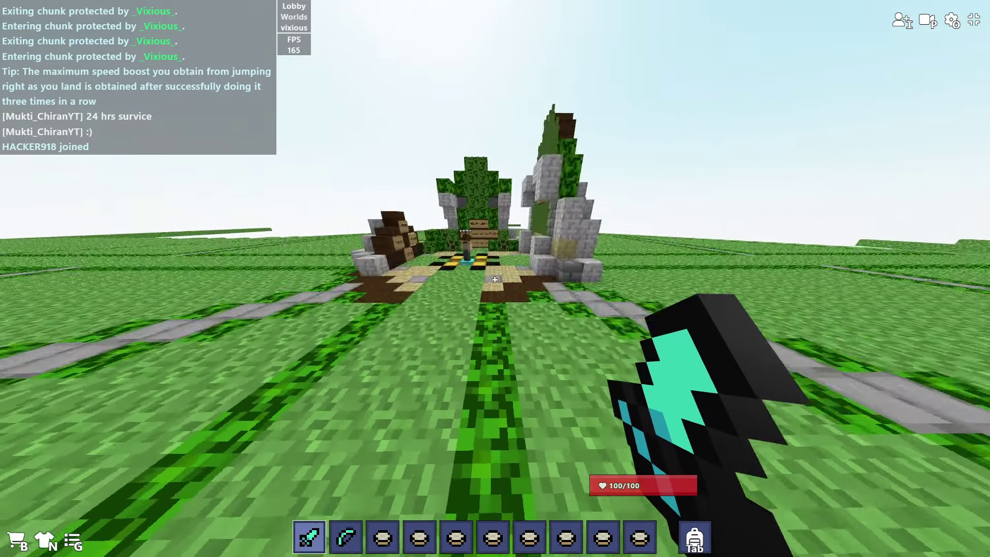
{"action": "key", "text": "w"}
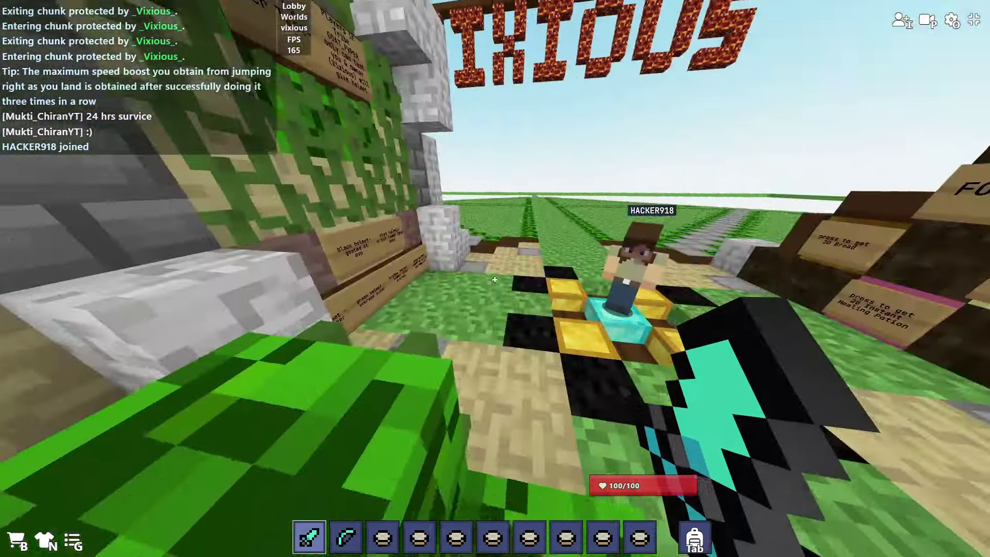
{"action": "key", "text": "w"}
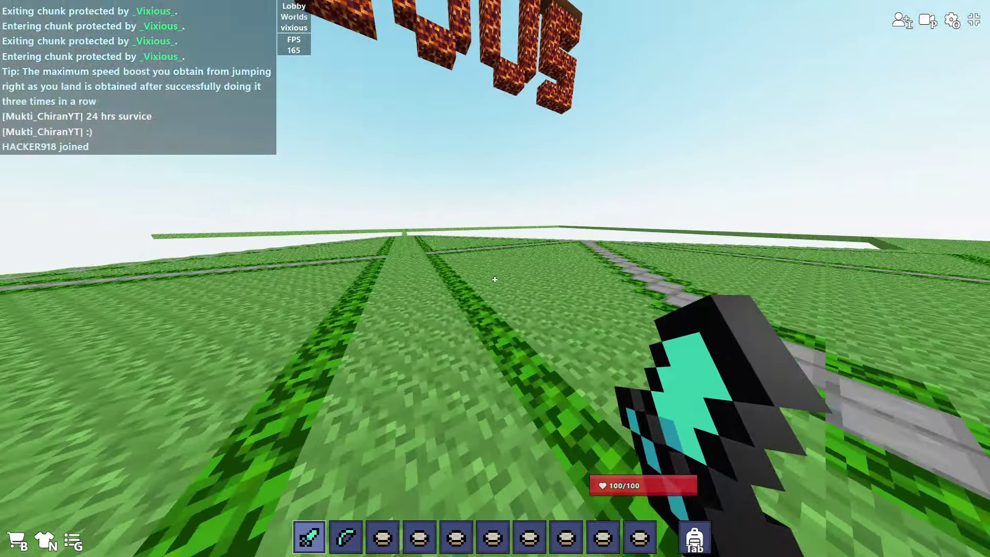
{"action": "key", "text": "w"}
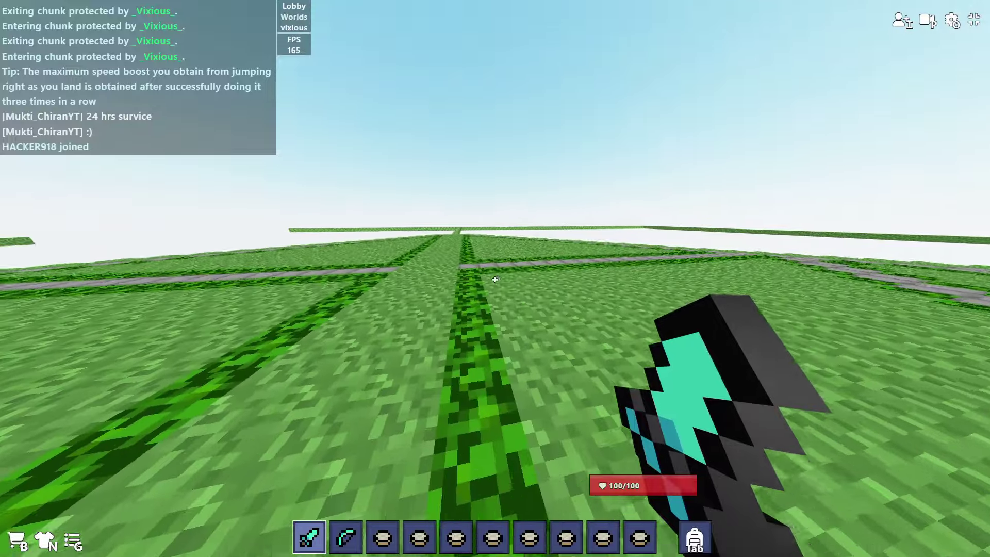
{"action": "key", "text": "w"}
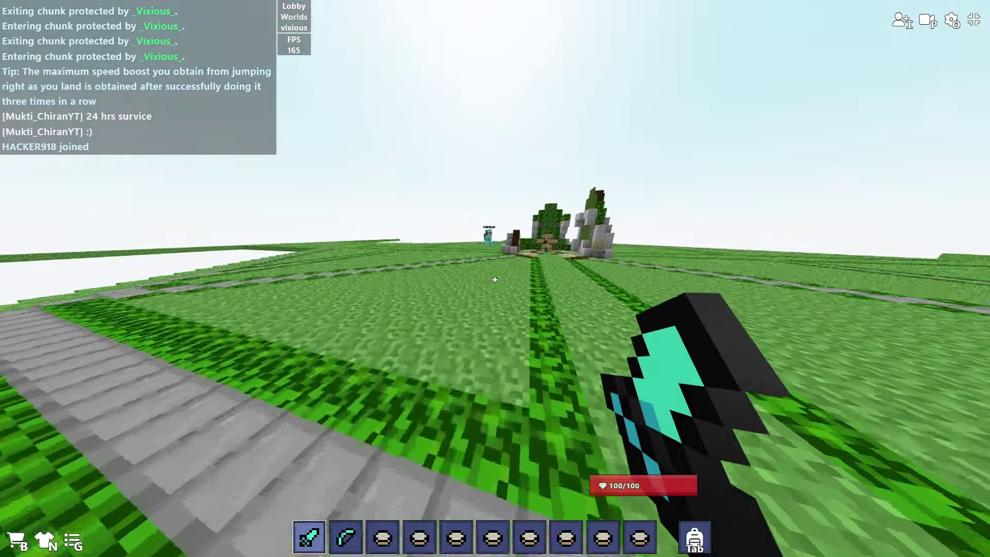
{"action": "key", "text": "w"}
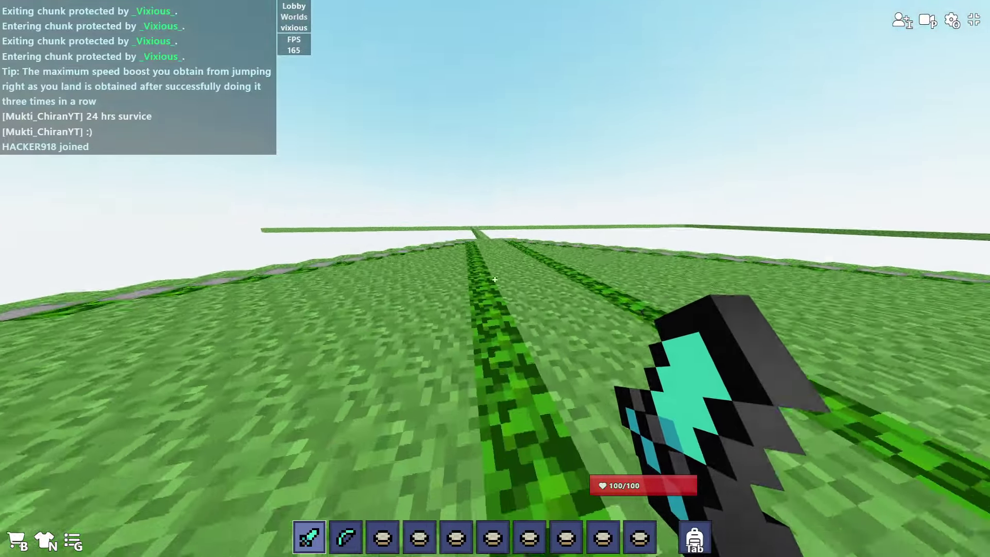
{"action": "key", "text": "w"}
{"action": "key", "text": "w"}
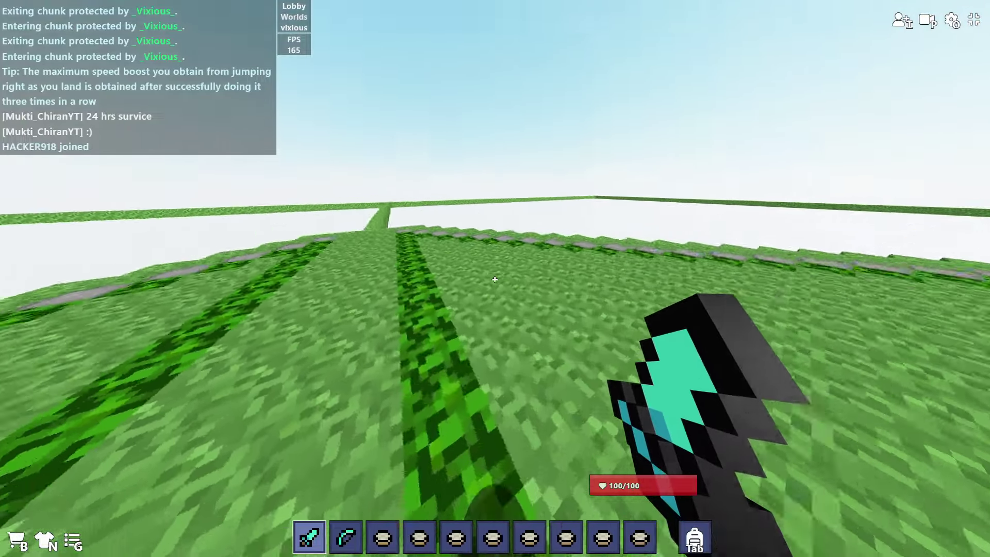
{"action": "key", "text": "w"}
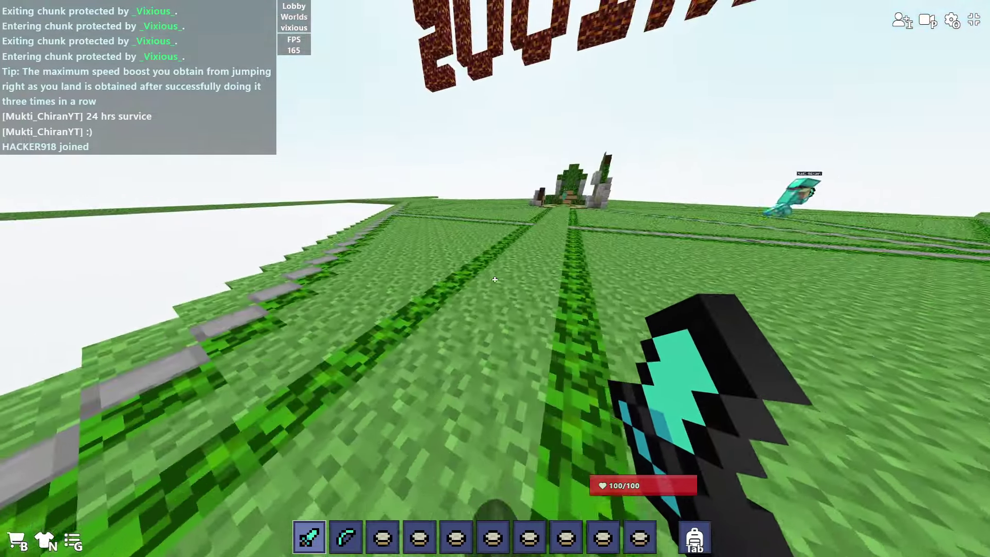
{"action": "key", "text": "w"}
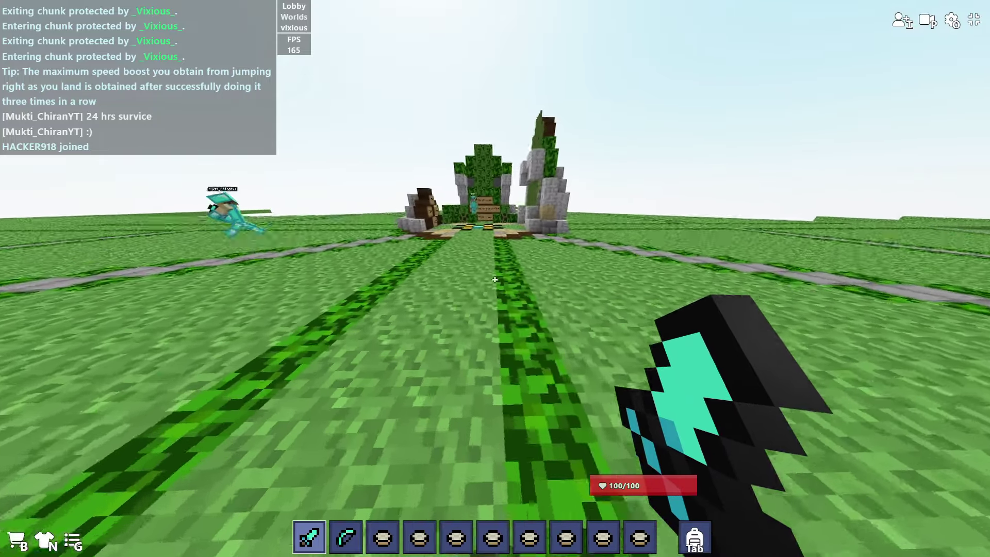
- Run past the other players and stop facing the approaching diamond-armoured HACKER918
{"action": "key", "text": "w"}
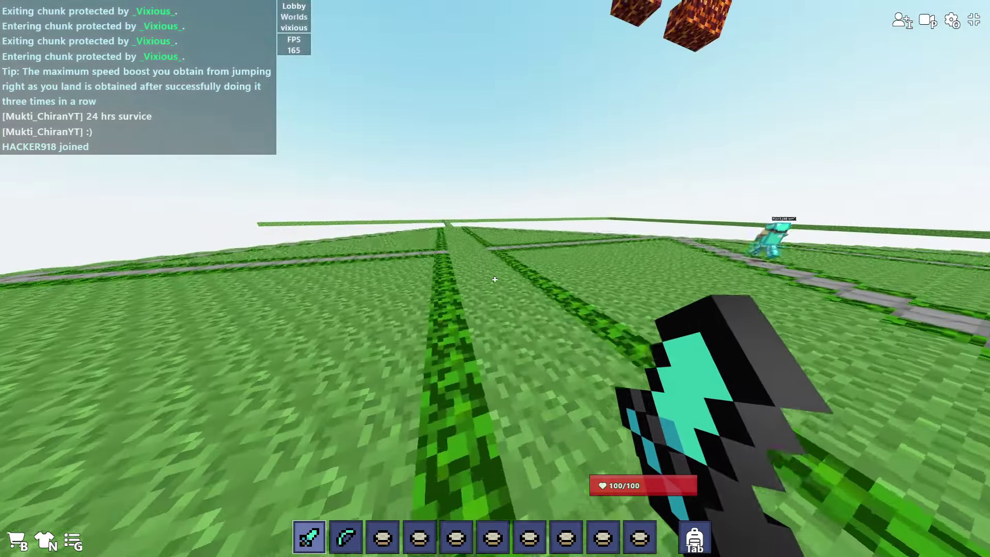
{"action": "key", "text": "w"}
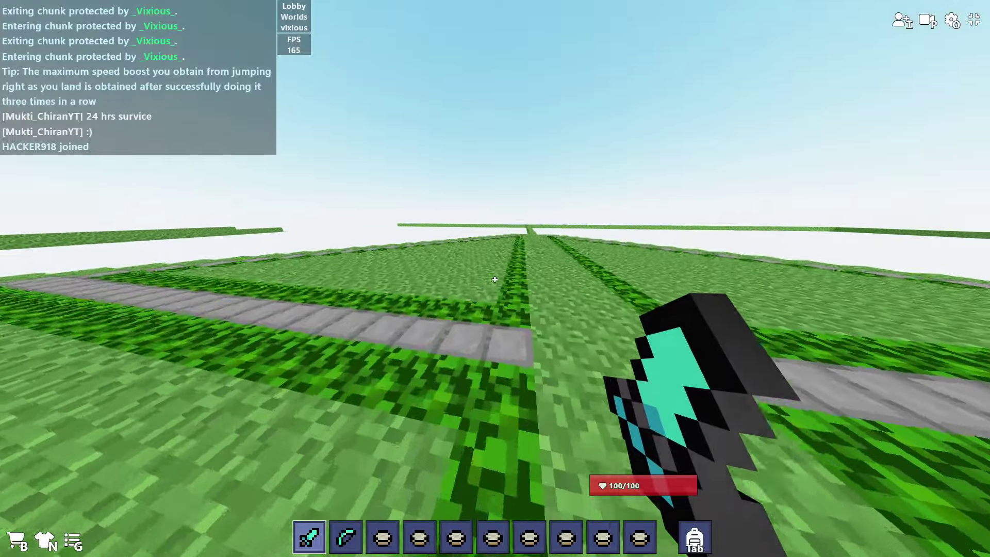
{"action": "key", "text": "w"}
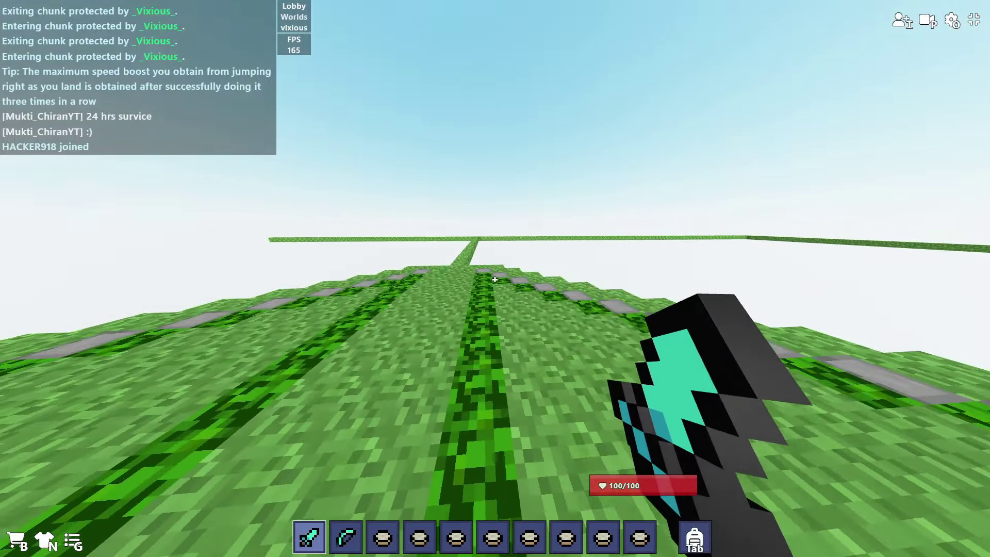
{"action": "key", "text": "w"}
{"action": "key", "text": "w"}
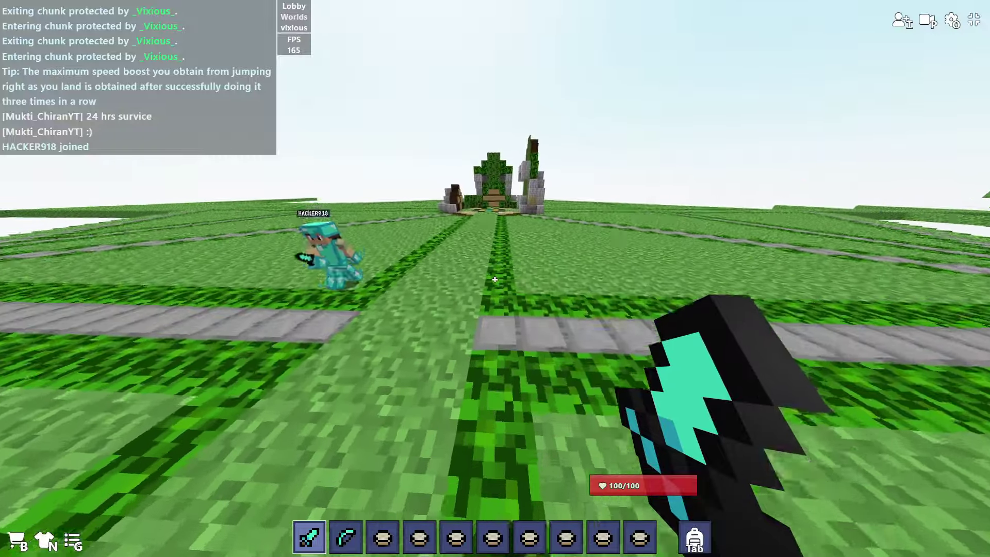
{"action": "key", "text": "w"}
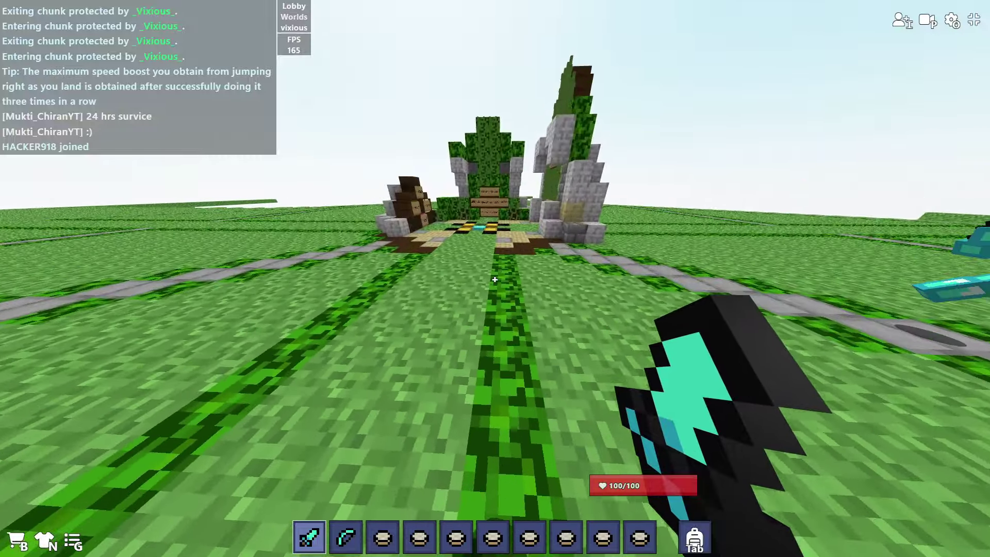
{"action": "key", "text": "w"}
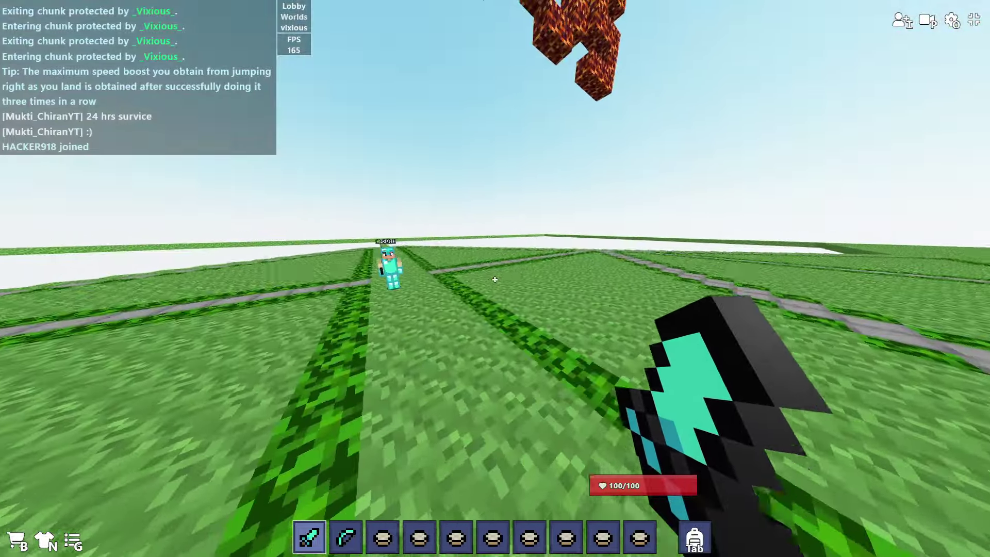
{"action": "key", "text": "w"}
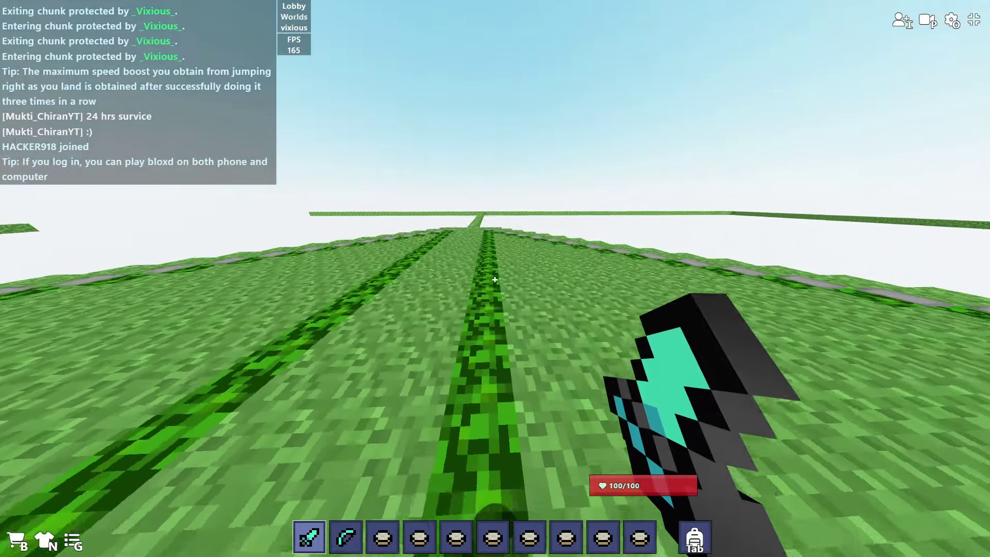
{"action": "key", "text": "w"}
{"action": "key", "text": "w"}
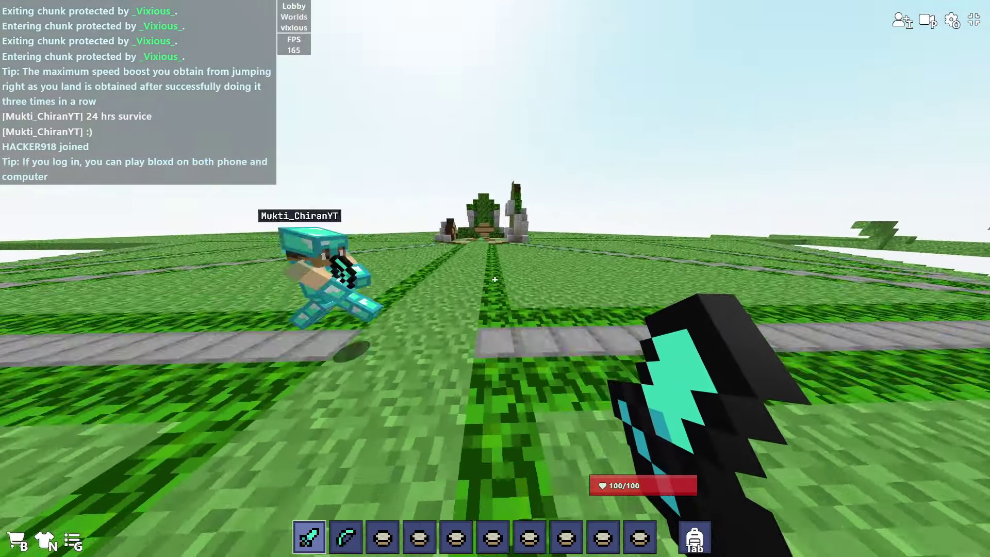
{"action": "key", "text": "w"}
{"action": "key", "text": "w"}
{"action": "key", "text": "w"}
{"action": "key", "text": "w"}
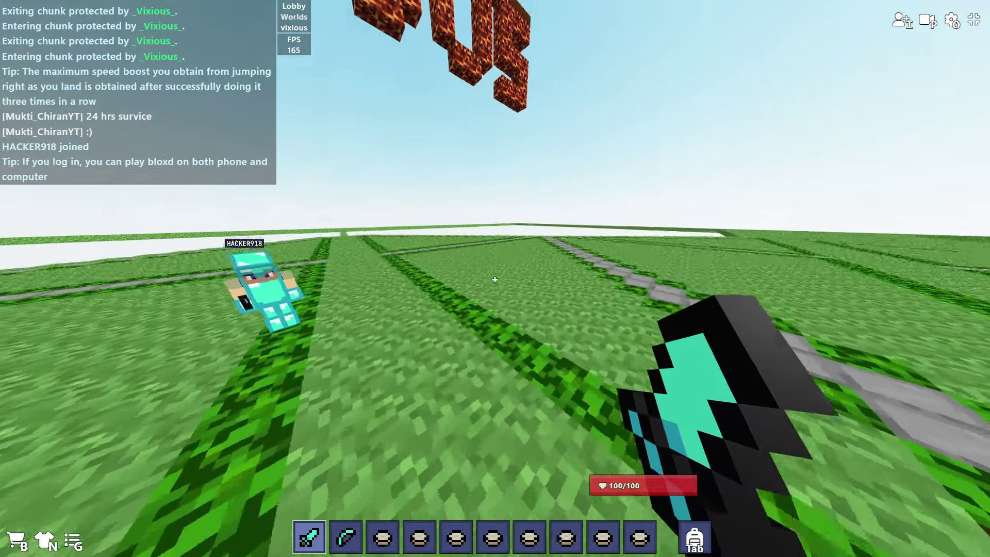
{"action": "key", "text": "w"}
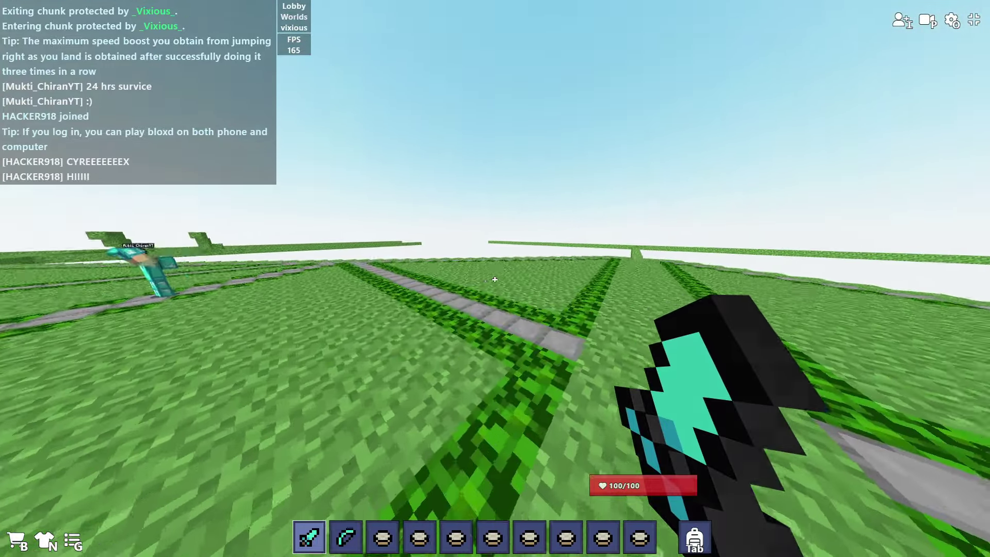
{"action": "key", "text": "w"}
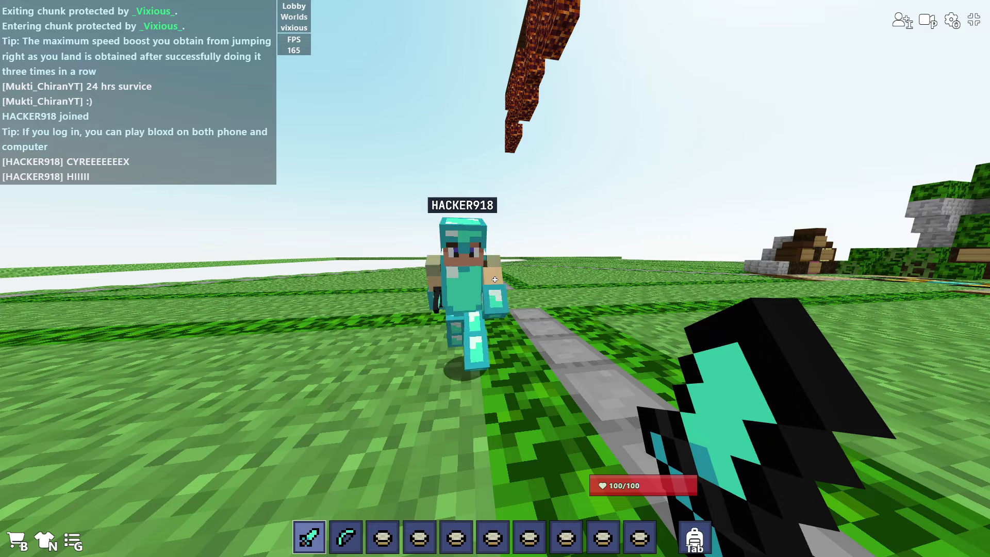
{"action": "key", "text": "w"}
{"action": "key", "text": "w"}
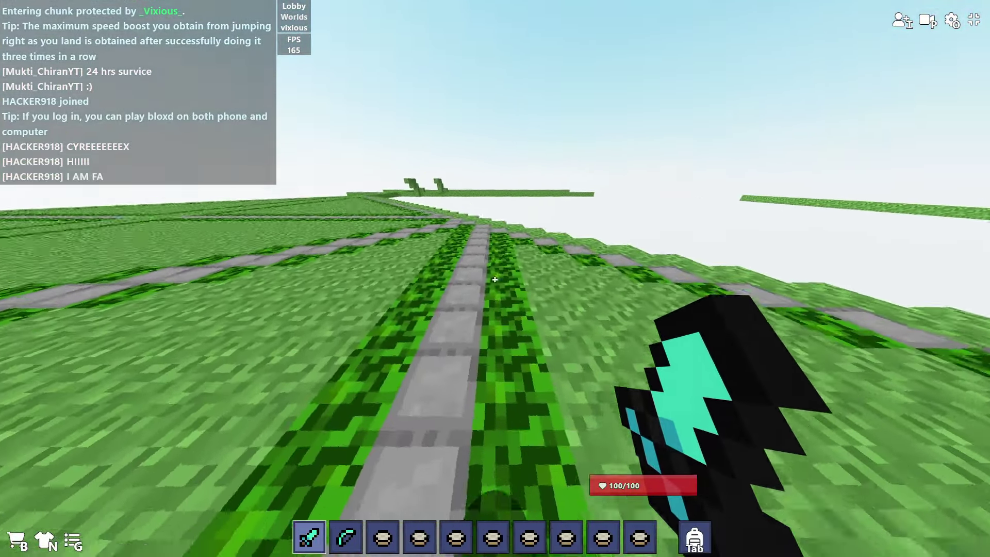
{"action": "key", "text": "w"}
{"action": "key", "text": "w"}
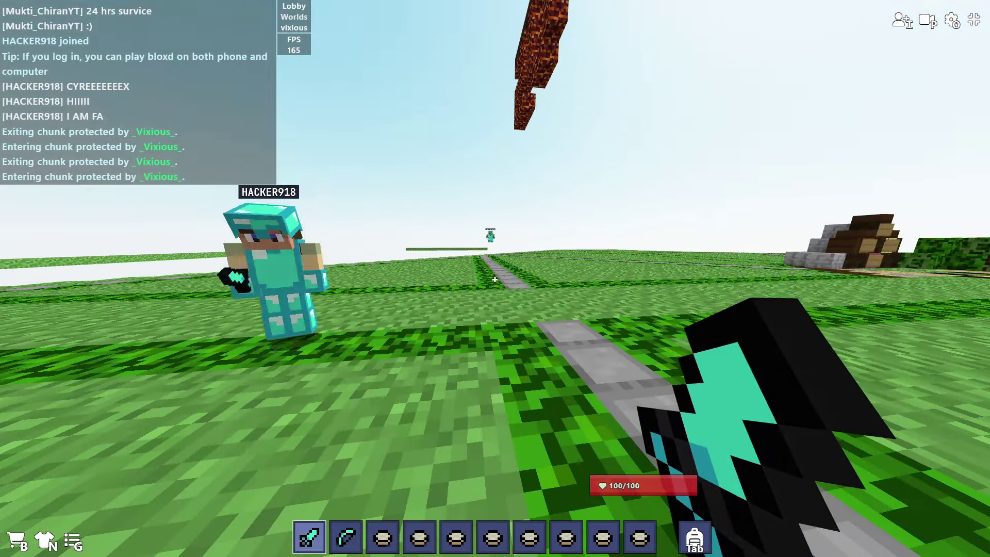
{"action": "type", "text": "t"}
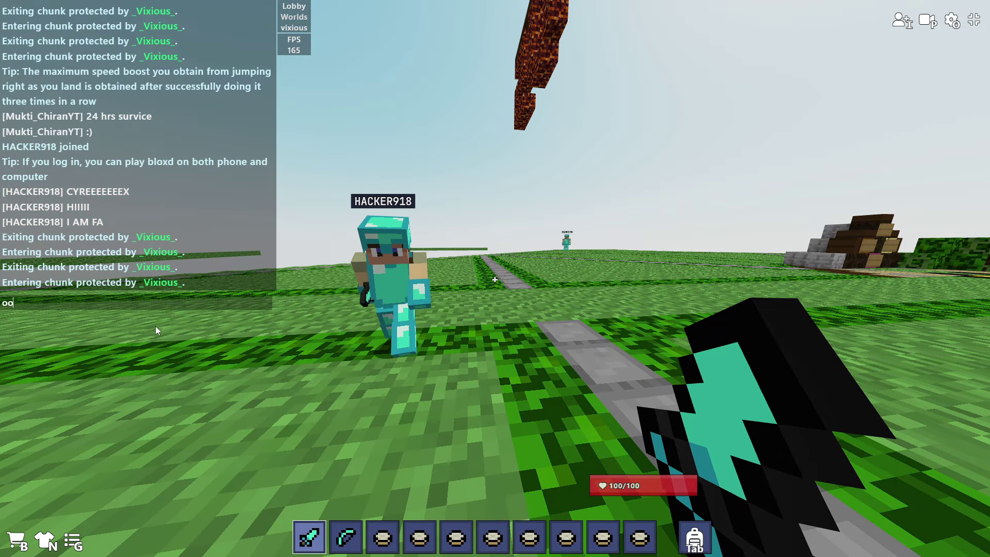
{"action": "type", "text": "i"}
- Leave chat and move along the path toward the spawn structures
{"action": "key", "text": "Return"}
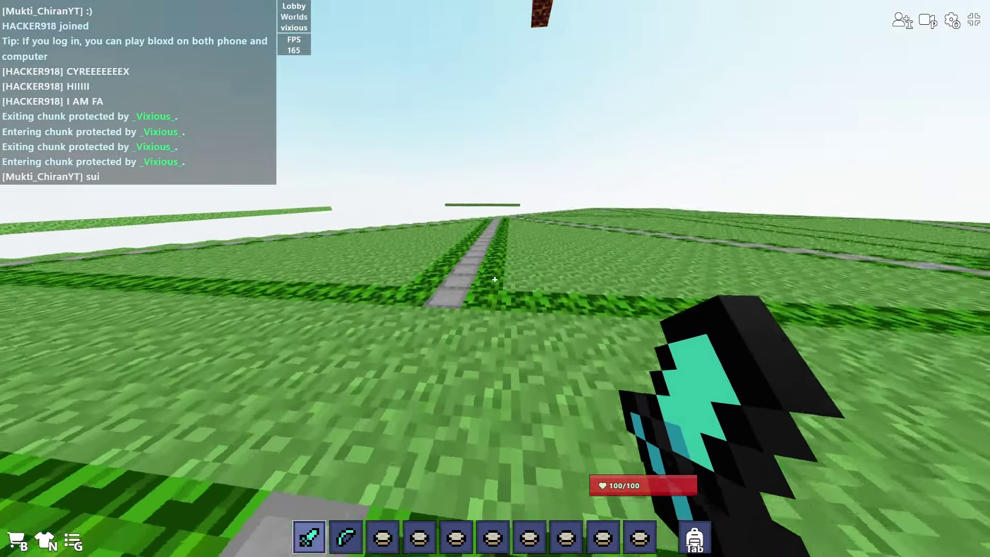
{"action": "key", "text": "w"}
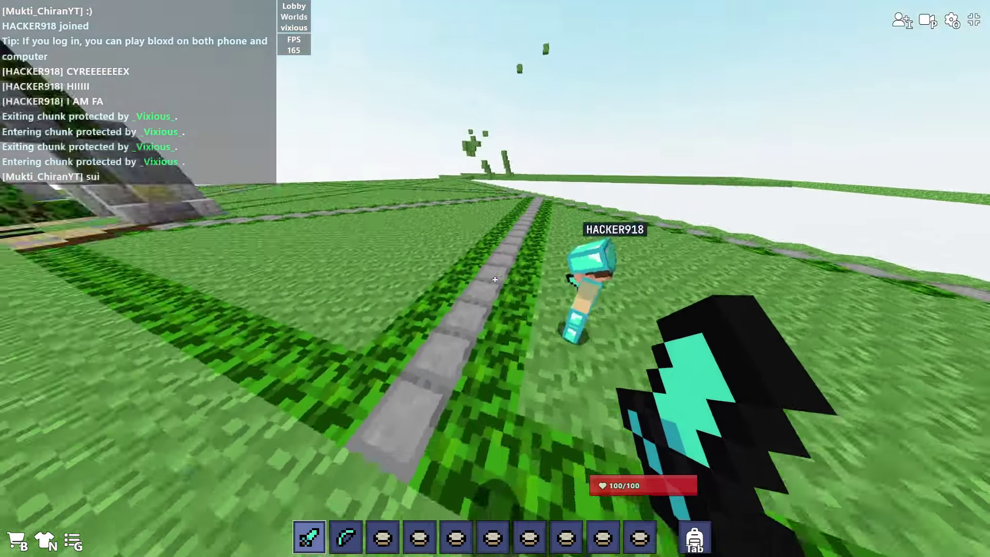
{"action": "key", "text": "w"}
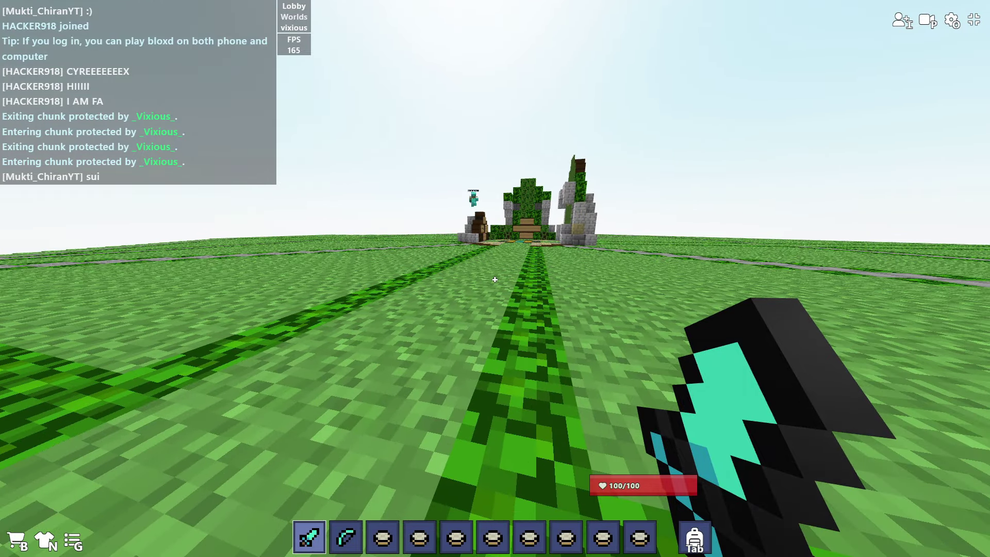
{"action": "key", "text": "w"}
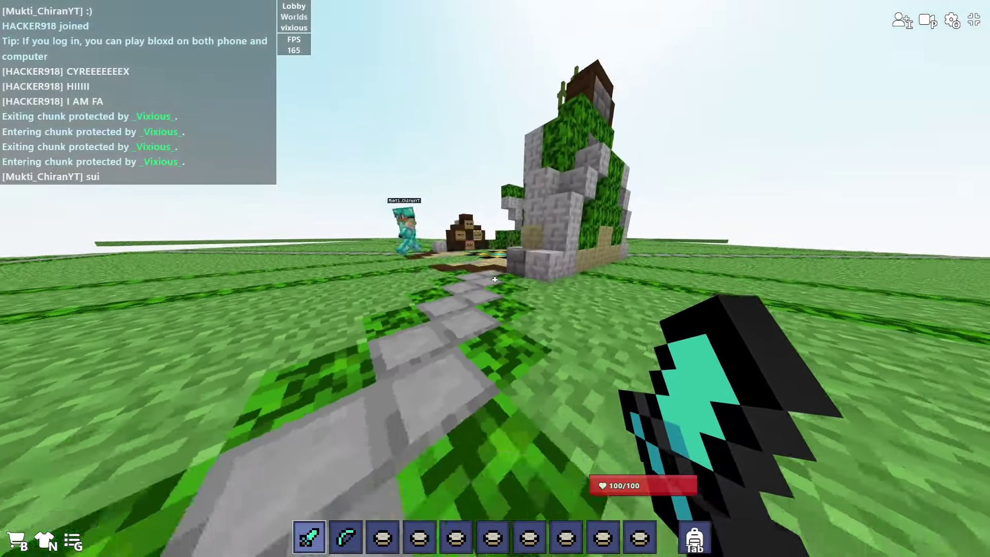
- Fight Mukti_ChiranYT with the diamond sword until he dies, surviving on 4/100 health
{"action": "key", "text": "w"}
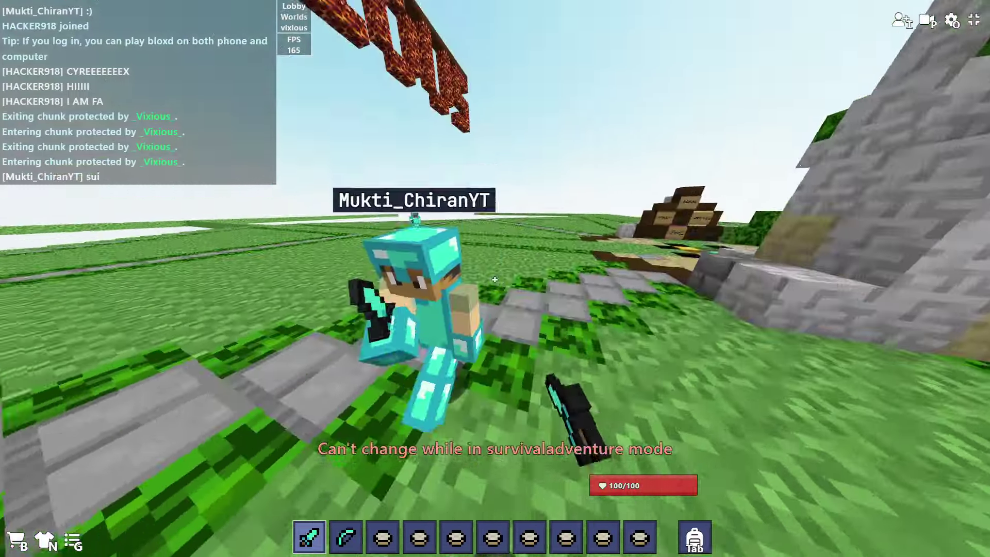
{"action": "key", "text": "w"}
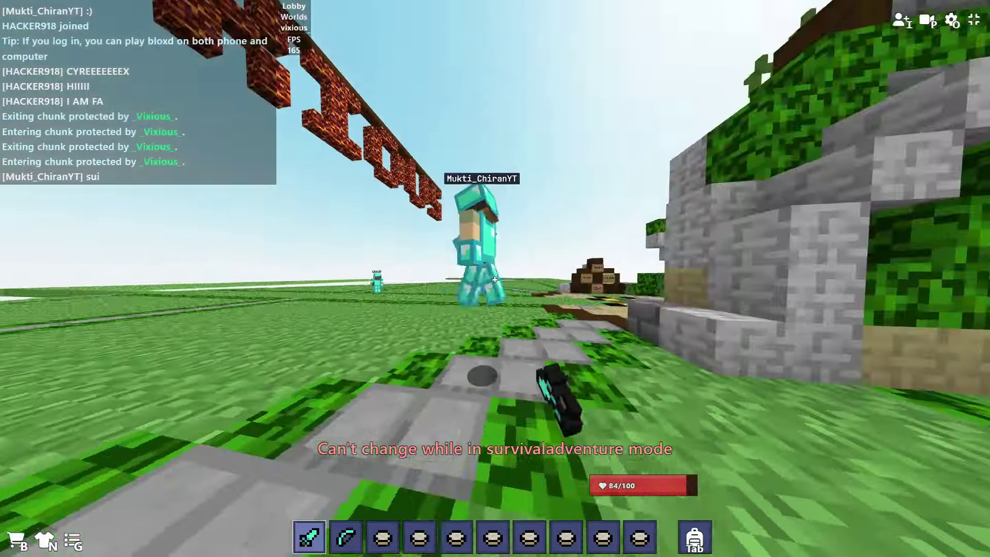
{"action": "key", "text": "w"}
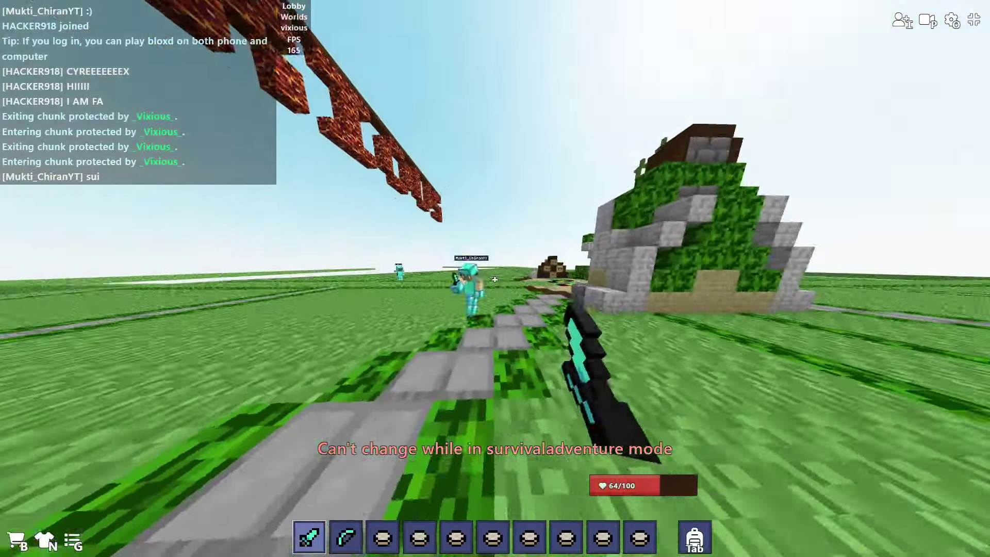
{"action": "key", "text": "w"}
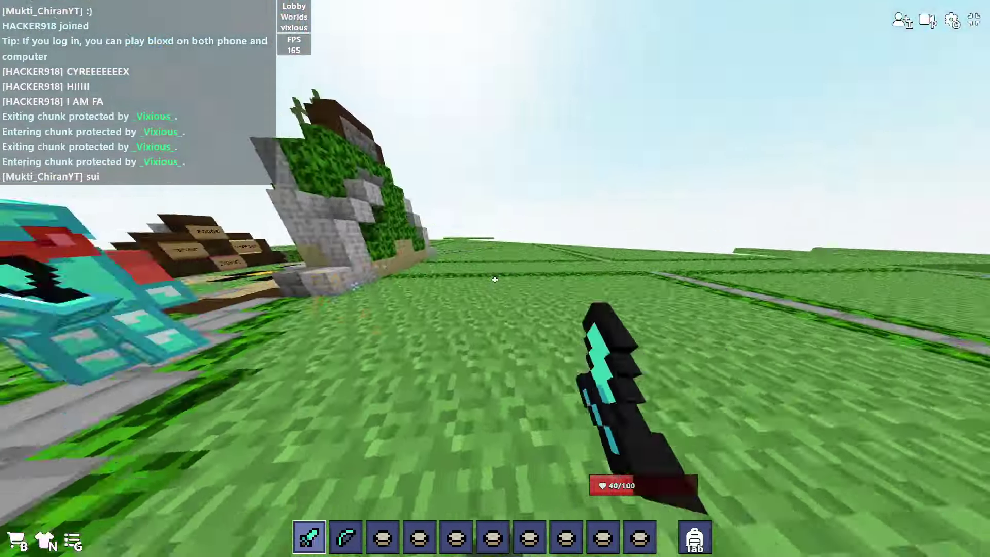
{"action": "key", "text": "w"}
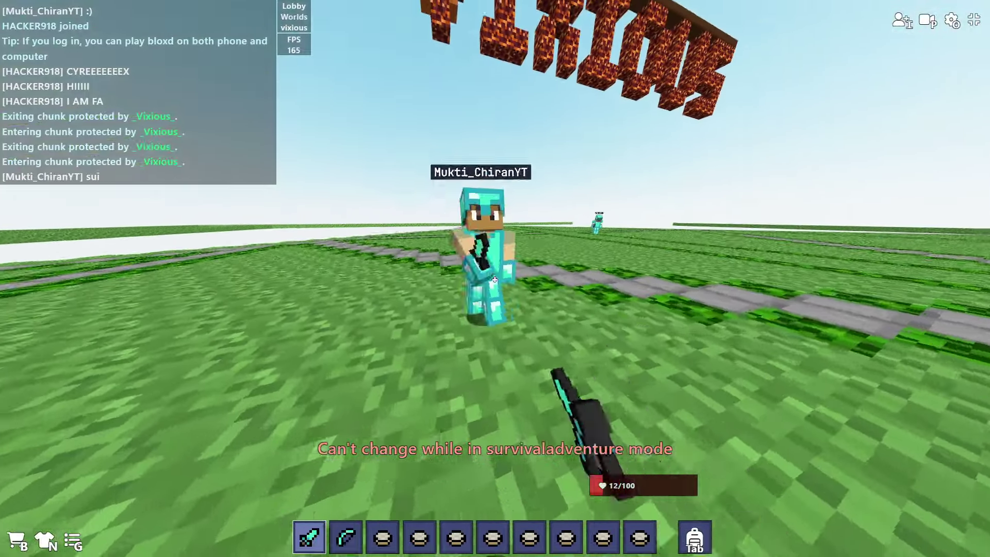
{"action": "key", "text": "w"}
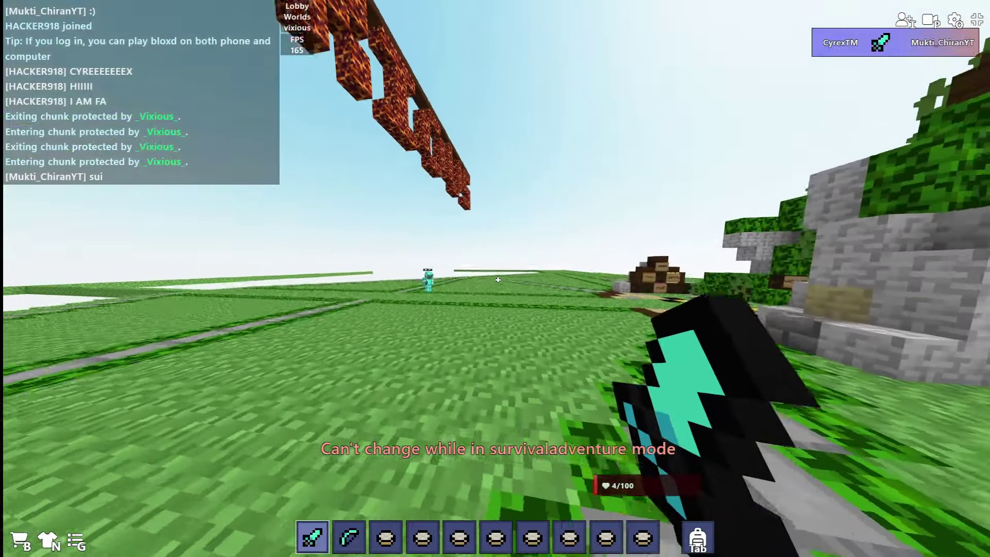
- Walk away along the stone path holding the Bowl of Rice
{"action": "key", "text": "w"}
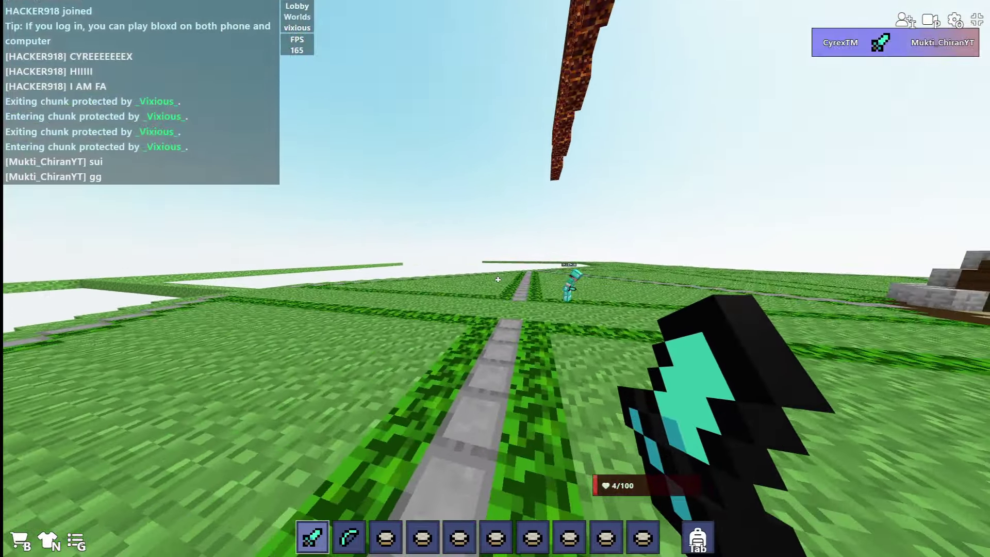
{"action": "key", "text": "w"}
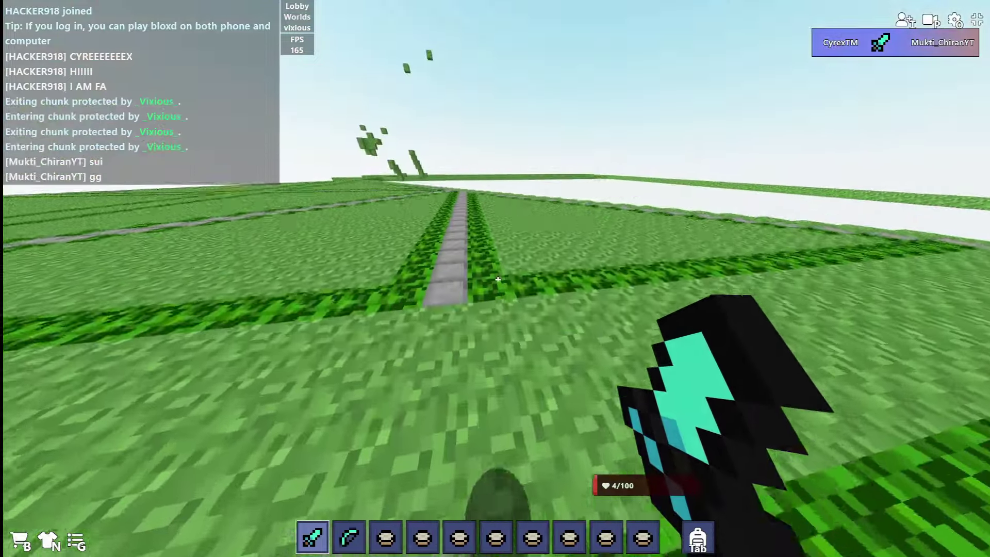
{"action": "key", "text": "6"}
{"action": "key", "text": "w"}
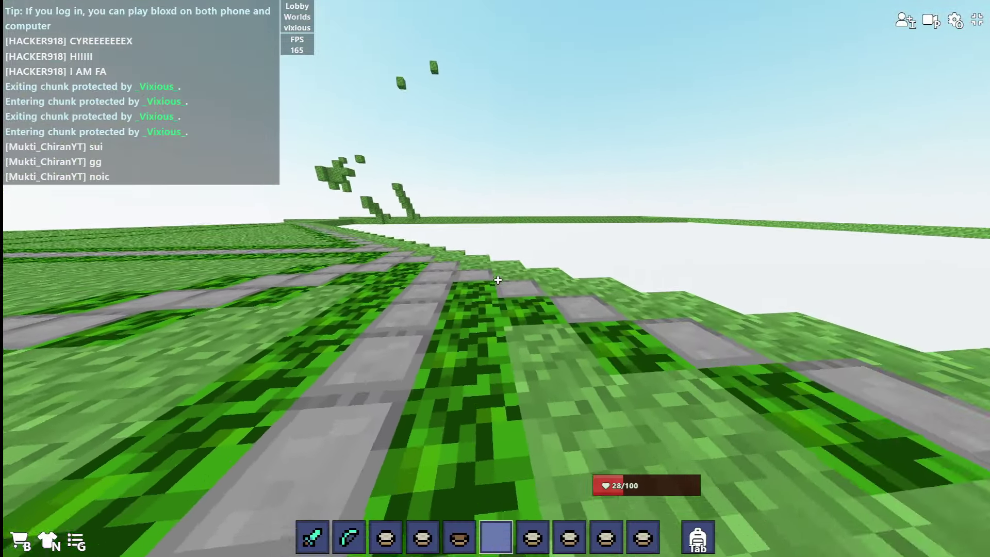
- Eat rice to heal, check the inventory, and take the sword back
{"action": "right_click", "coordinate": [498, 280]}
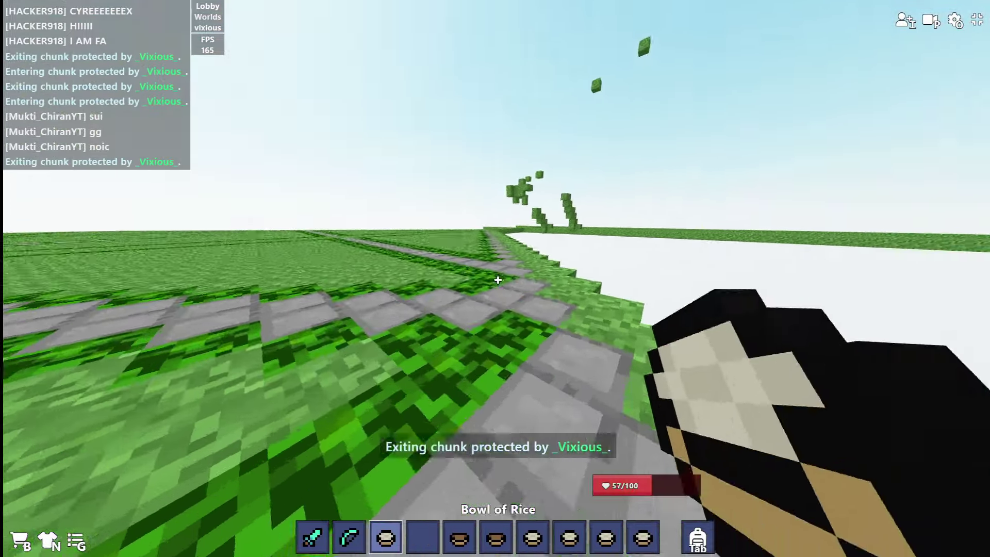
{"action": "key", "text": "3"}
{"action": "key", "text": "w"}
{"action": "key", "text": "e"}
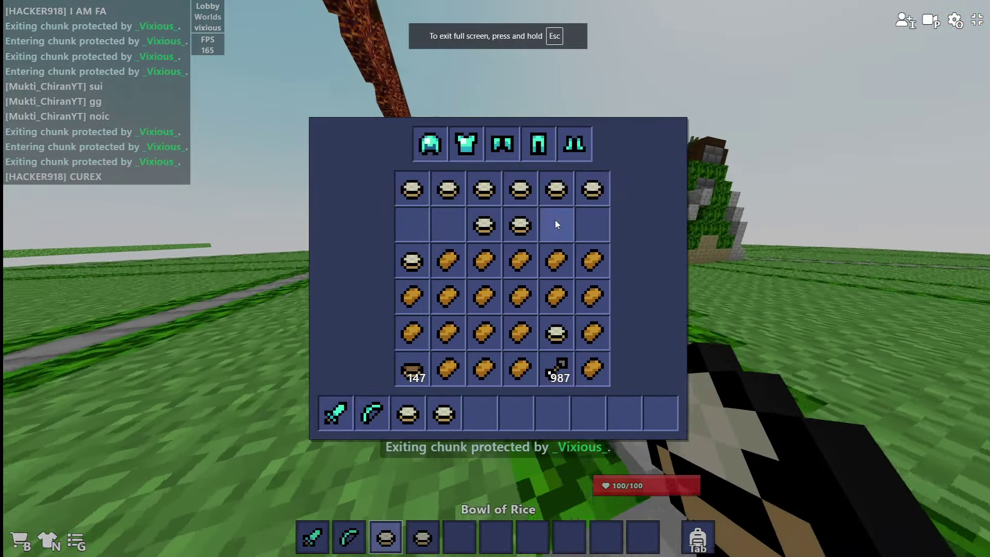
{"action": "key", "text": "e"}
{"action": "key", "text": "1"}
- Return toward the lobby buildings and fight Mukti_ChiranYT, losing the round to 1-1
{"action": "key", "text": "w"}
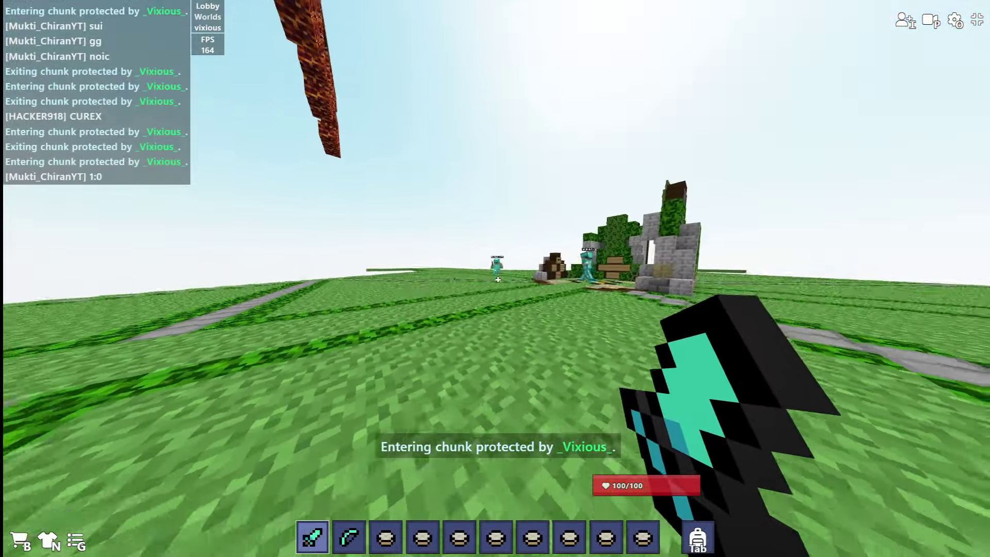
{"action": "key", "text": "w"}
{"action": "key", "text": "w"}
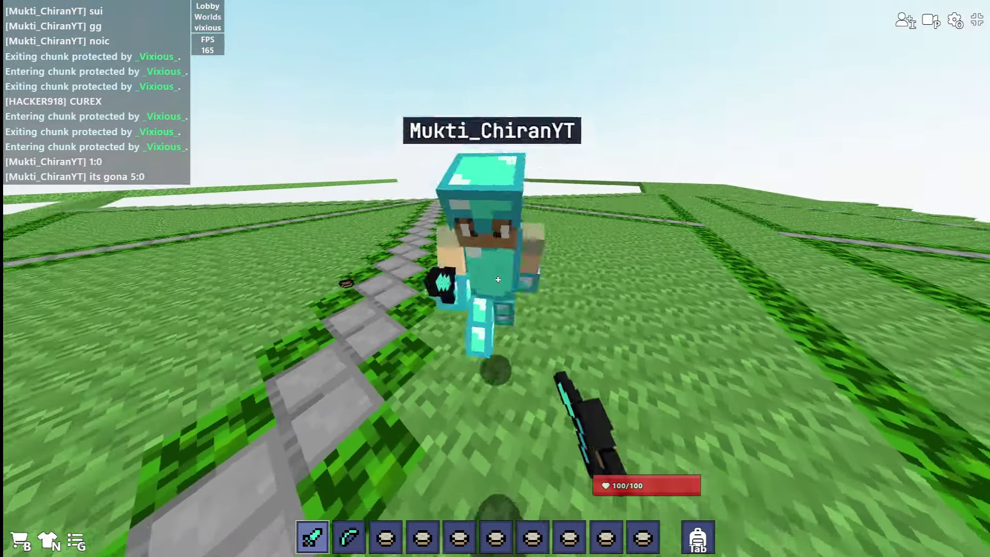
{"action": "left_click", "coordinate": [498, 280]}
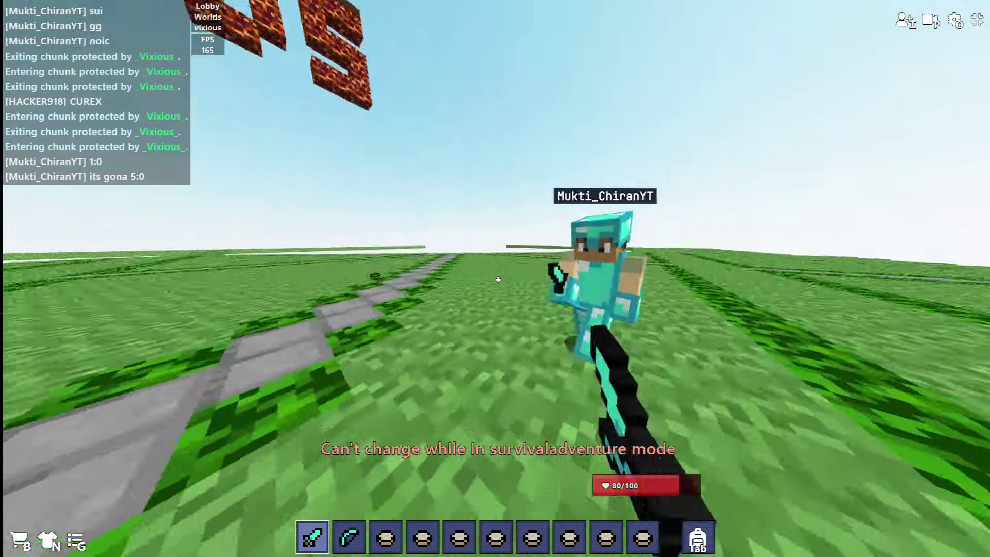
{"action": "left_click", "coordinate": [499, 279]}
{"action": "left_click", "coordinate": [499, 279]}
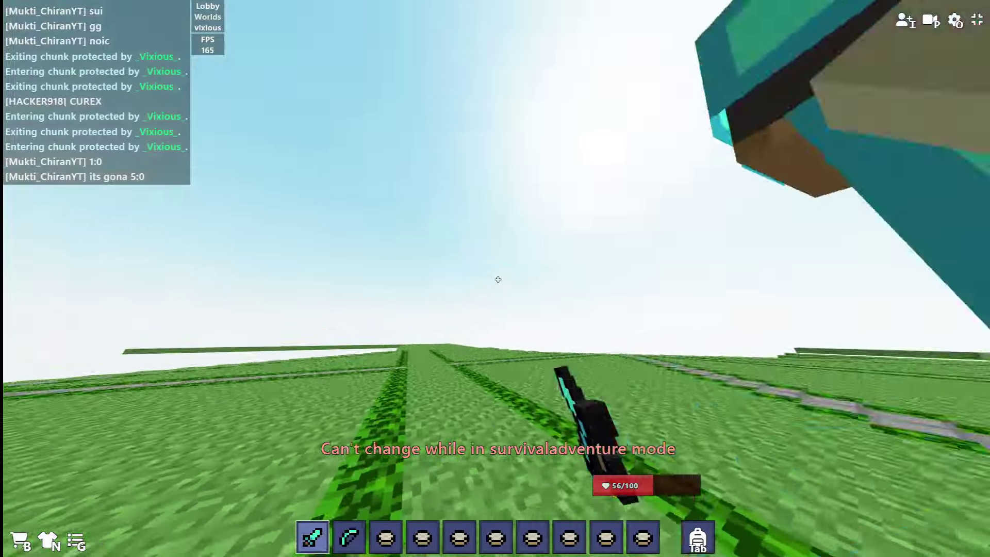
{"action": "left_click", "coordinate": [499, 280]}
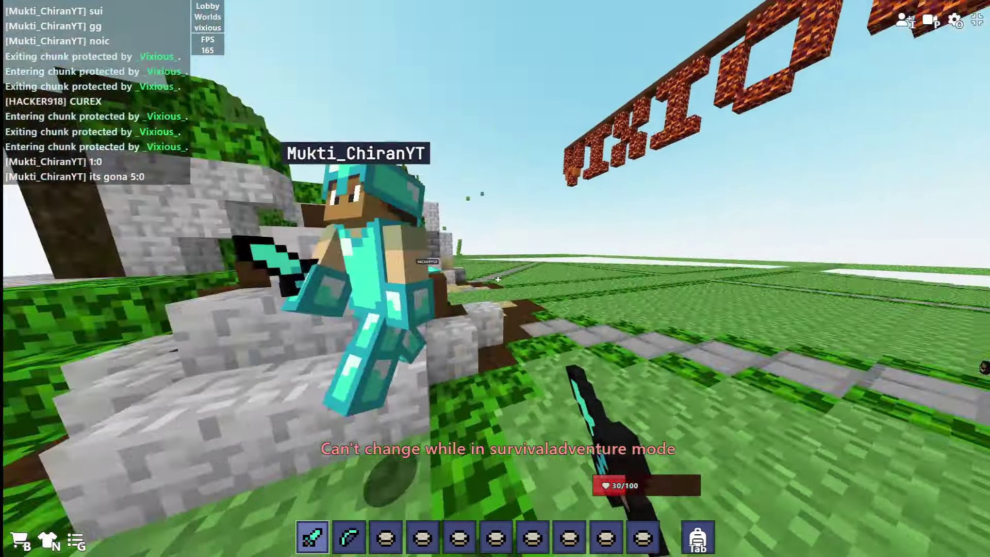
{"action": "left_click", "coordinate": [499, 279]}
{"action": "left_click", "coordinate": [498, 279]}
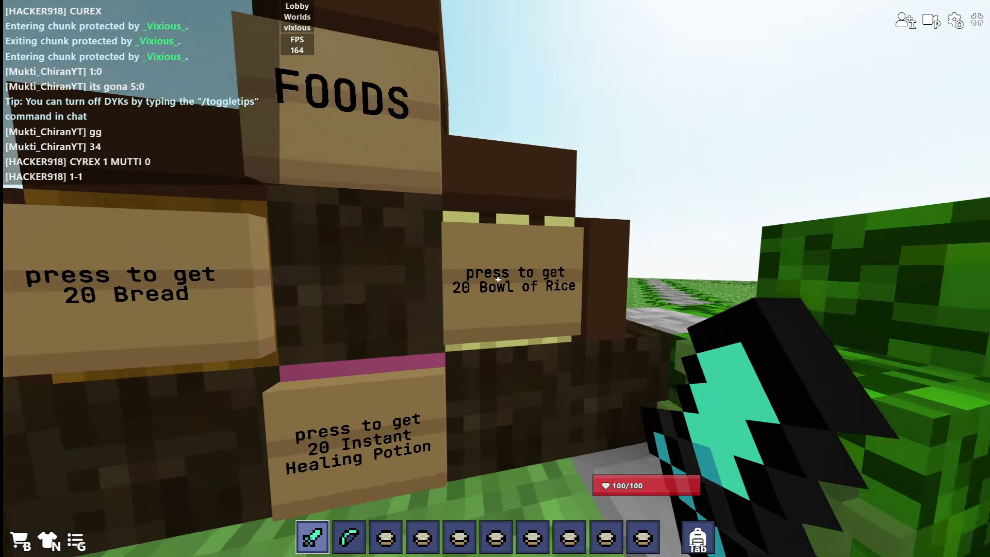
- Try the 20 Bowl of Rice sign at the FOODS kiosk, then attack Mukti_ChiranYT
{"action": "left_click", "coordinate": [498, 279]}
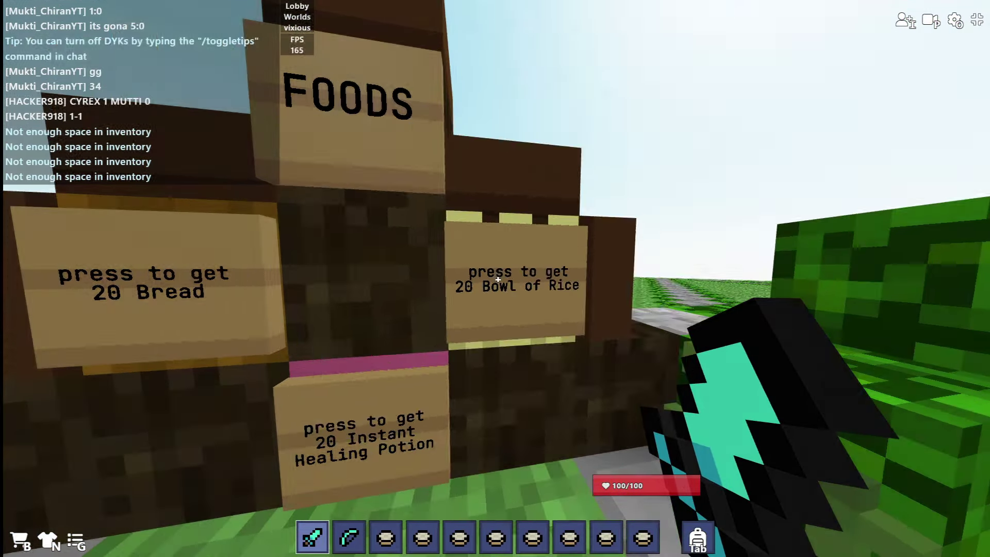
{"action": "left_click", "coordinate": [498, 280]}
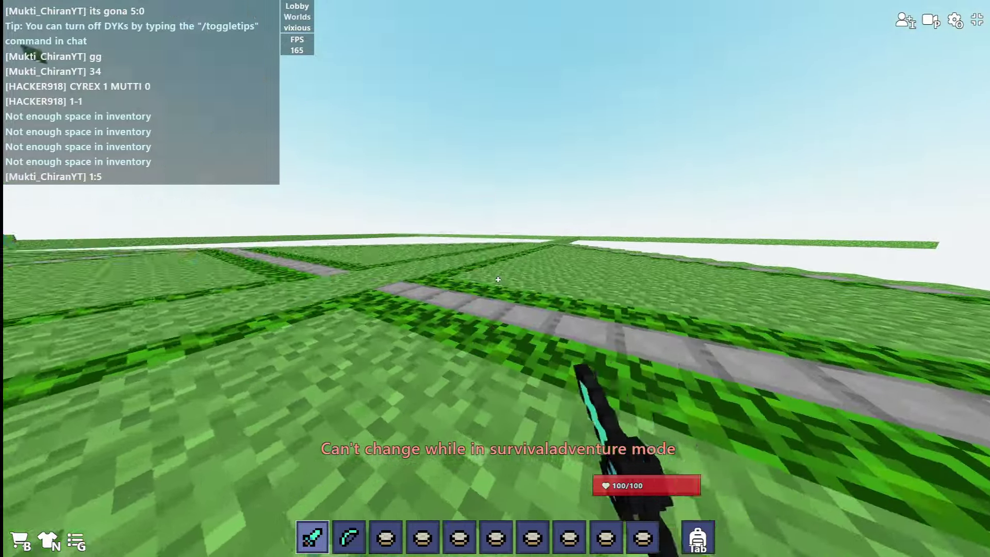
{"action": "left_click", "coordinate": [498, 280]}
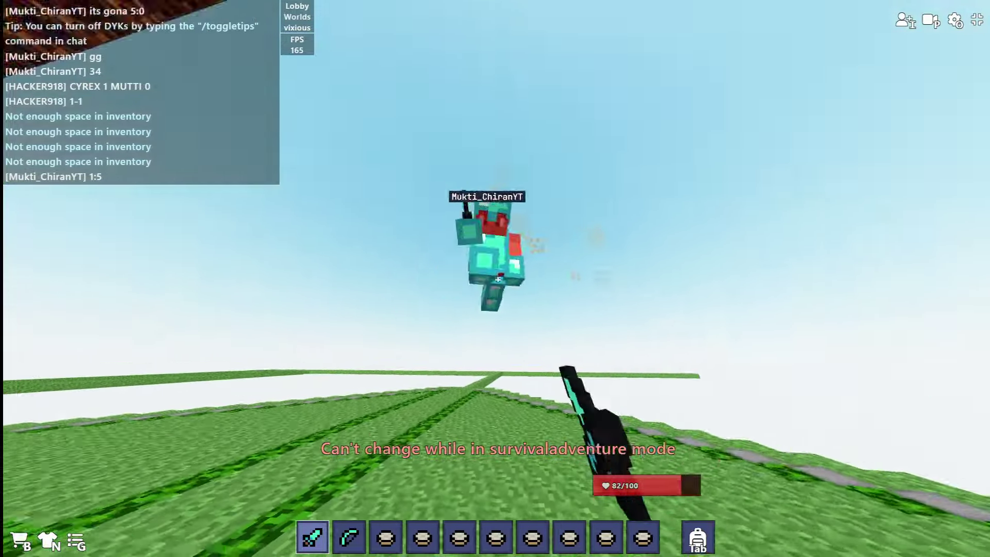
{"action": "left_click", "coordinate": [498, 279]}
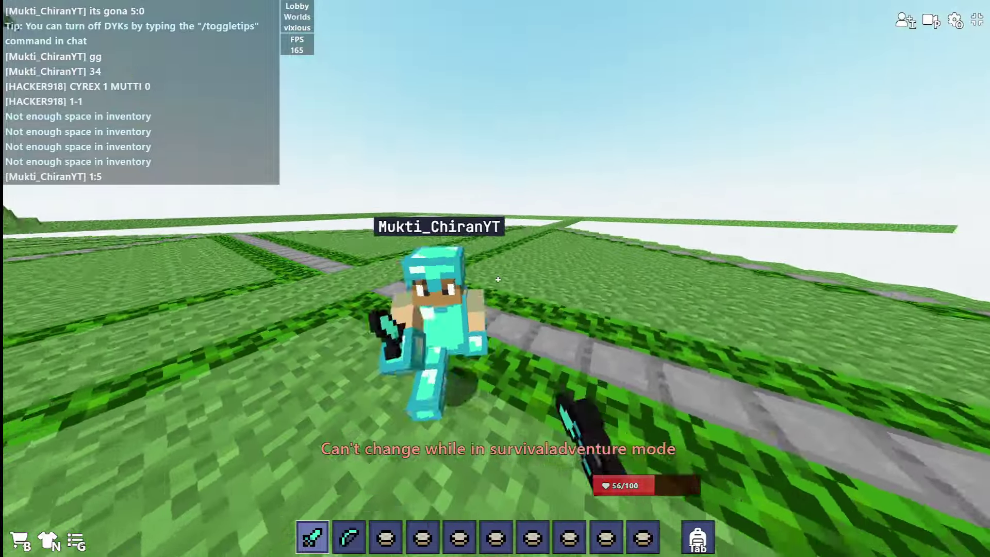
{"action": "left_click", "coordinate": [498, 279]}
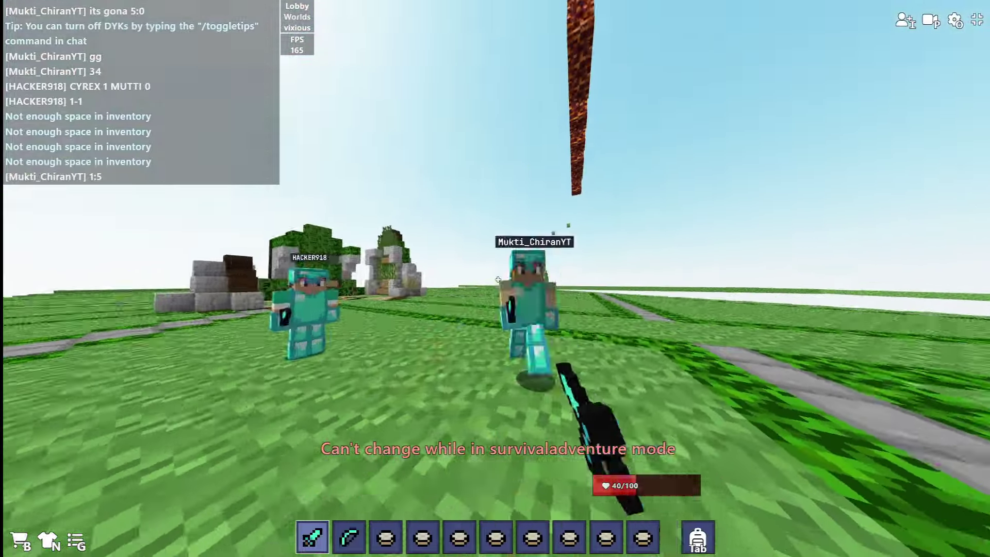
{"action": "left_click", "coordinate": [499, 280]}
{"action": "left_click", "coordinate": [499, 280]}
- Finish off Mukti_ChiranYT at 4/100 health and walk away along the stone path
{"action": "key", "text": "1"}
{"action": "left_click", "coordinate": [499, 279]}
{"action": "left_click", "coordinate": [498, 280]}
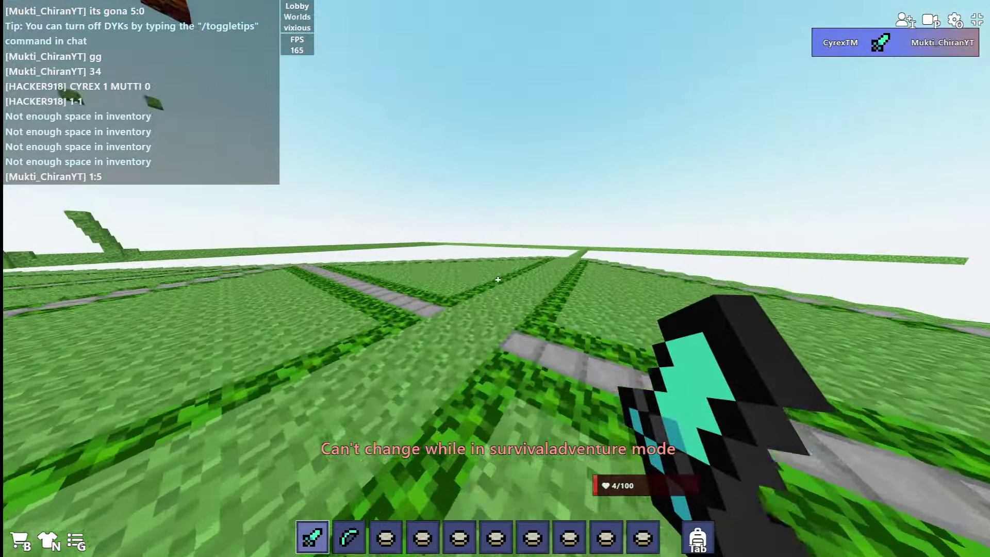
{"action": "key", "text": "w"}
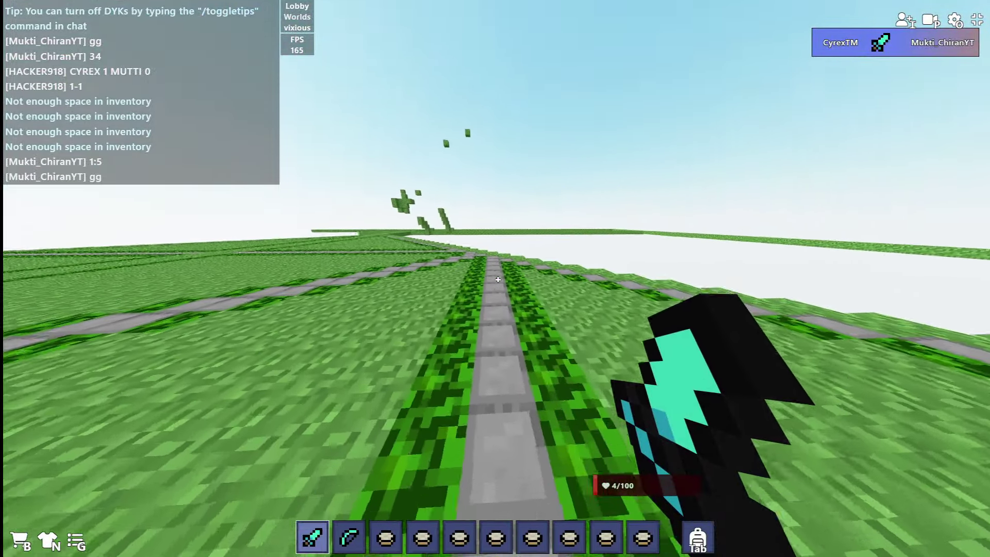
{"action": "key", "text": "w"}
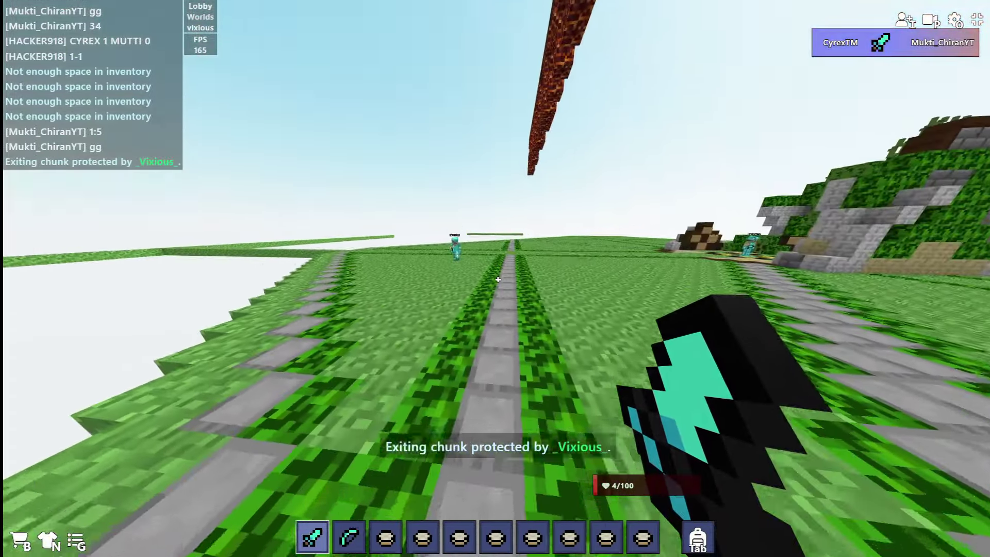
- Eat bowls of rice from the hotbar to regain health
{"action": "key", "text": "w"}
{"action": "key", "text": "3"}
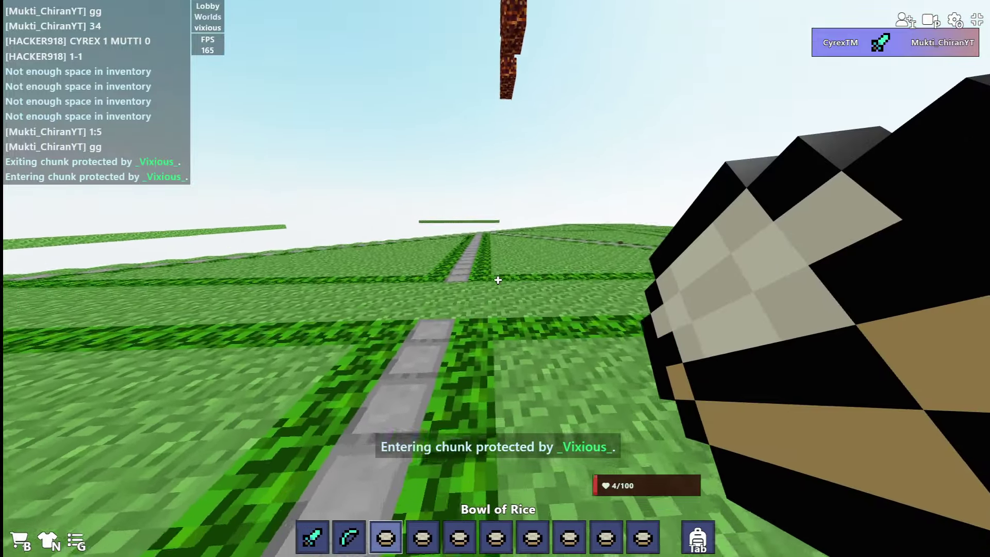
{"action": "key", "text": "w"}
{"action": "left_click", "coordinate": [498, 280]}
{"action": "key", "text": "6"}
{"action": "key", "text": "8"}
{"action": "left_click", "coordinate": [498, 280]}
- Move an empty bowl into the inventory grid and take the sword back
{"action": "key", "text": "e"}
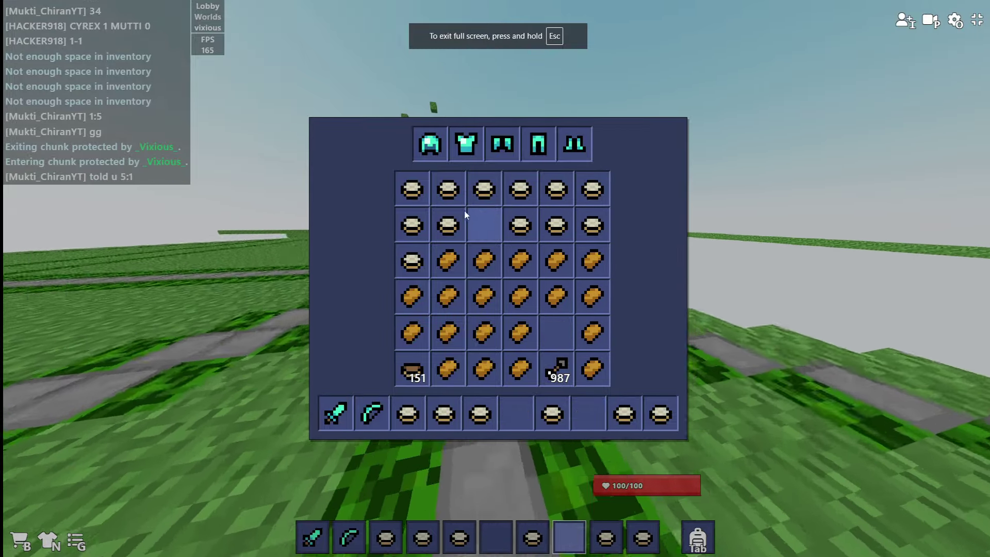
{"action": "key", "text": "e"}
{"action": "key", "text": "e"}
{"action": "key", "text": "e"}
{"action": "key", "text": "e"}
{"action": "left_click", "coordinate": [588, 414], "text": "shift"}
{"action": "key", "text": "e"}
{"action": "key", "text": "1"}
{"action": "key", "text": "e"}
{"action": "key", "text": "e"}
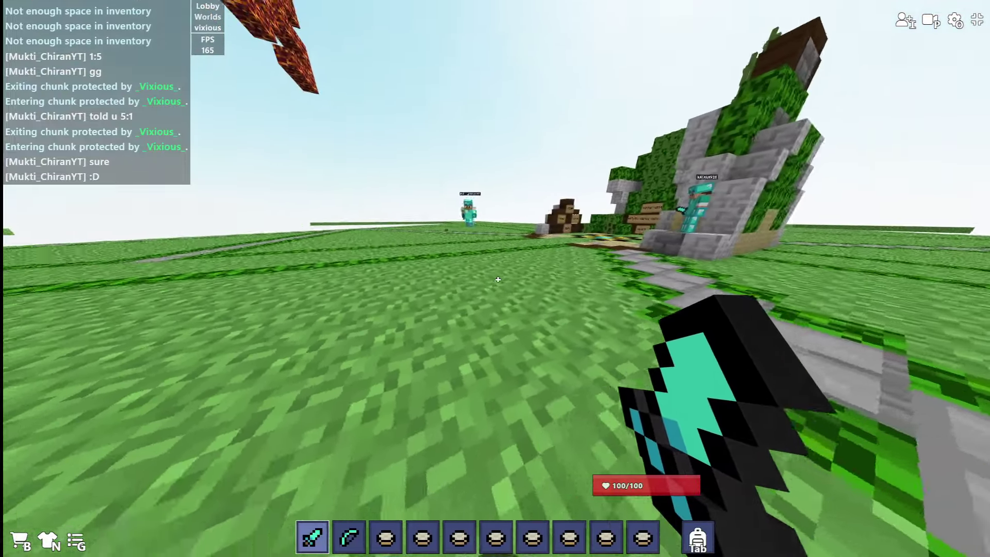
- Kill Mukti_ChiranYT with sword hits at 26/100 health and walk back along the path
{"action": "key", "text": "c"}
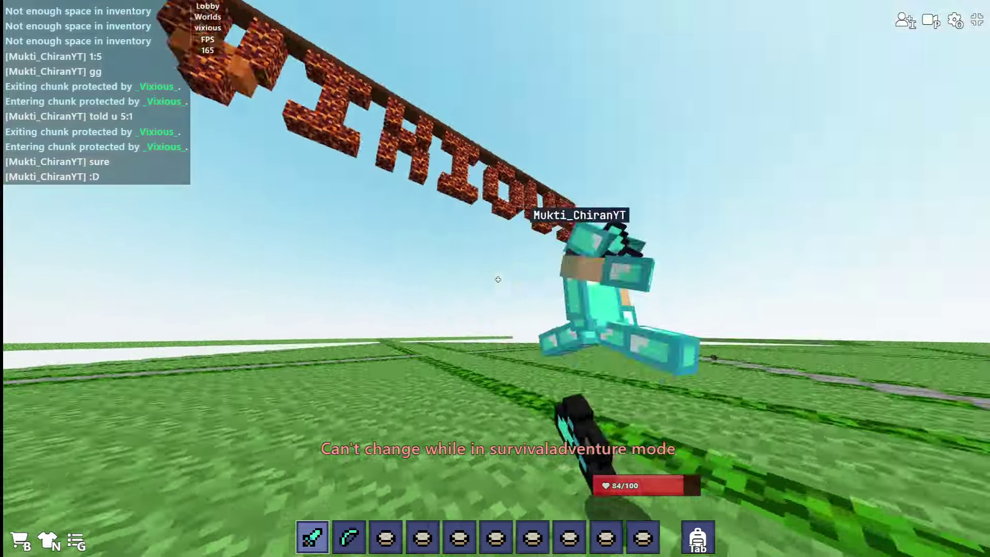
{"action": "left_click", "coordinate": [498, 280]}
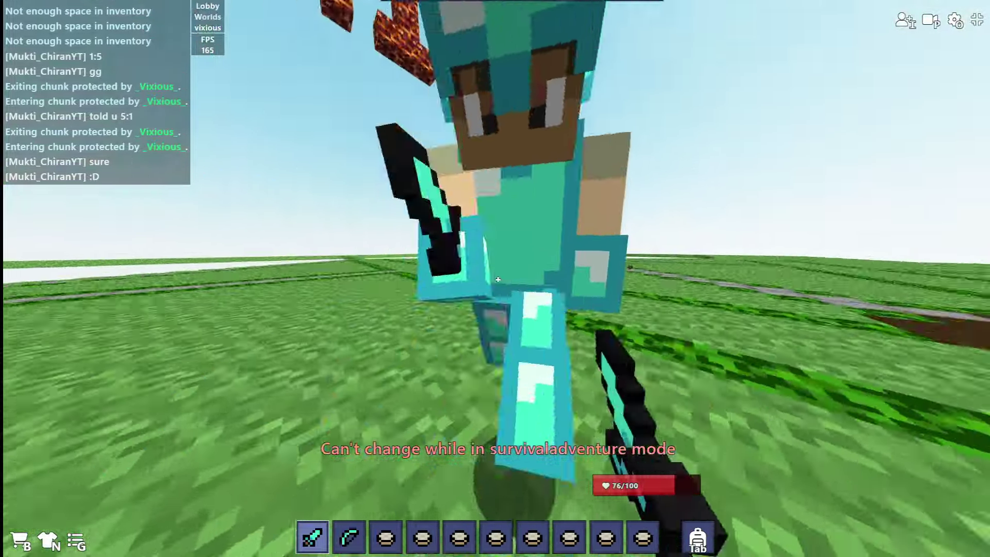
{"action": "left_click", "coordinate": [499, 281]}
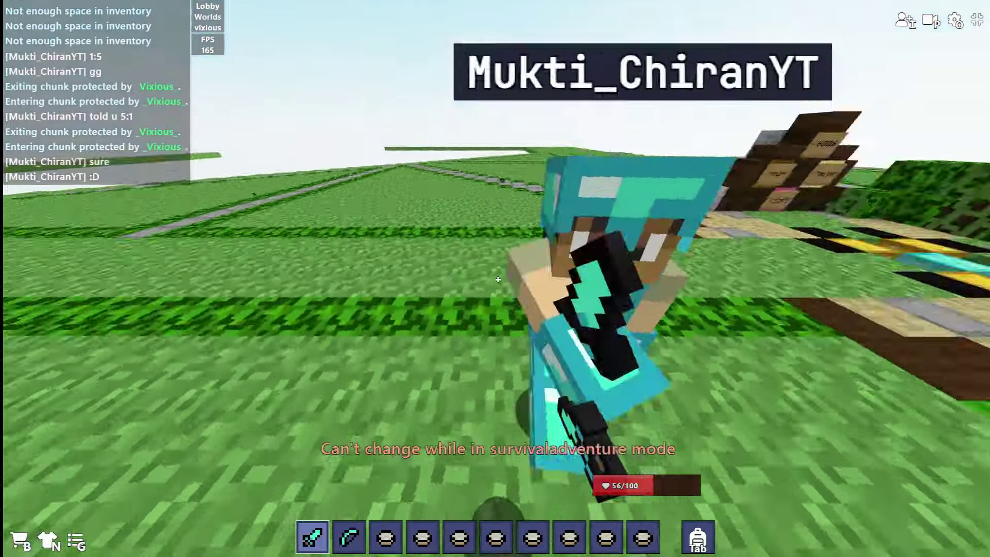
{"action": "left_click", "coordinate": [499, 280]}
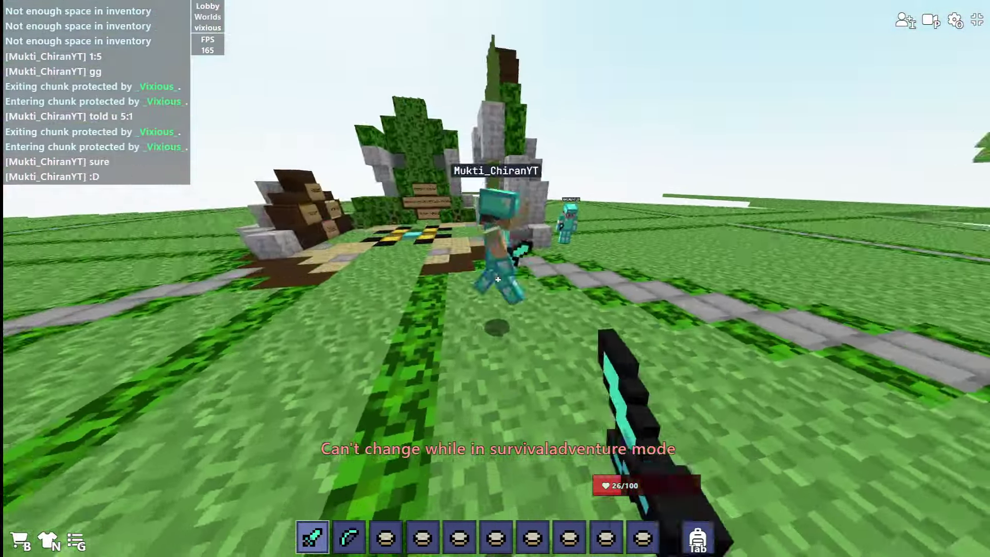
{"action": "left_click", "coordinate": [499, 280]}
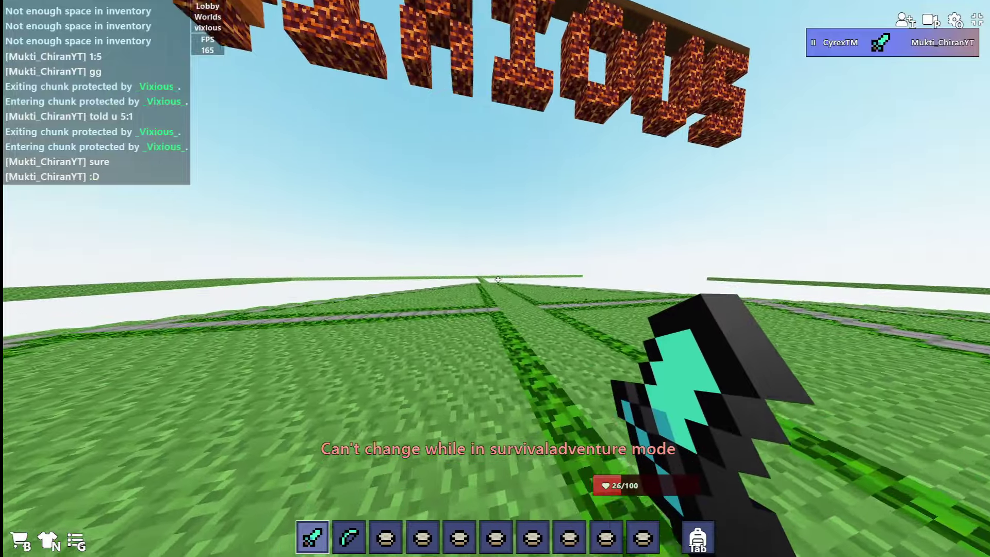
{"action": "key", "text": "w"}
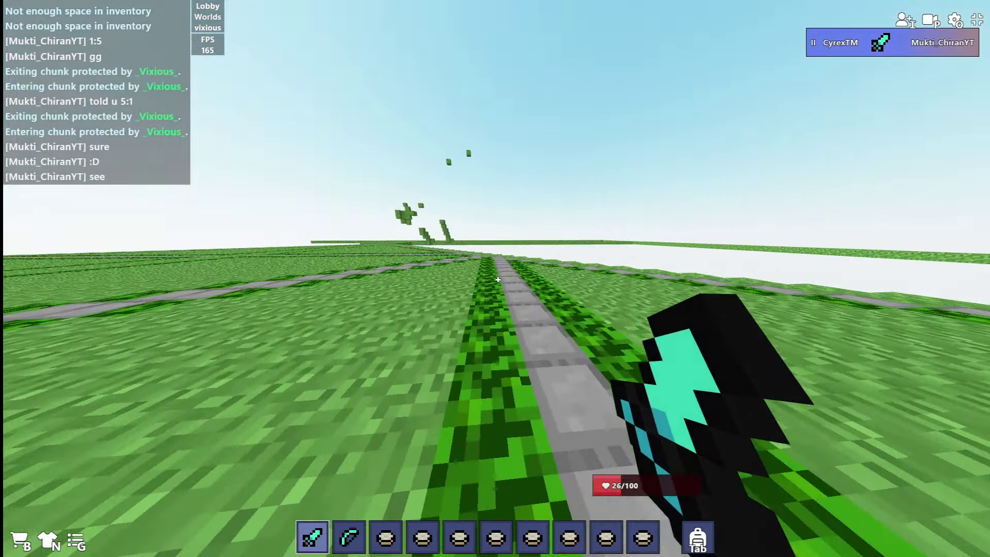
{"action": "key", "text": "w"}
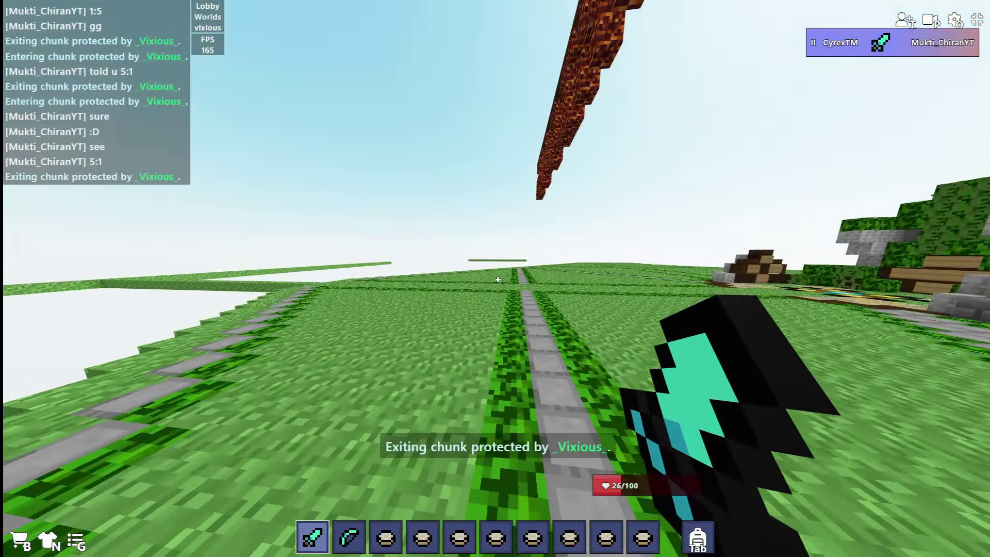
- Eat the Bowl of Rice from slot 4 while walking along the stone path
{"action": "key", "text": "4"}
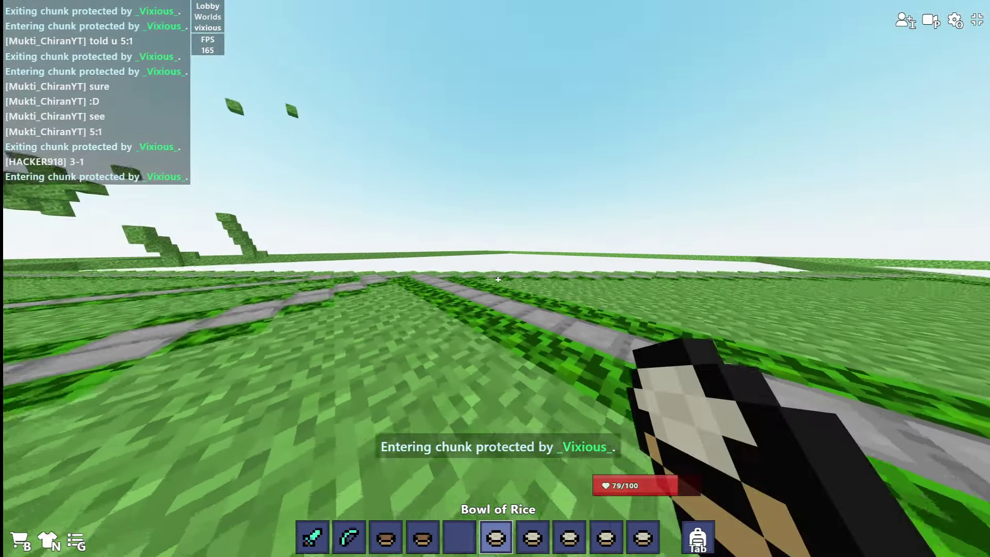
{"action": "right_click", "coordinate": [498, 279]}
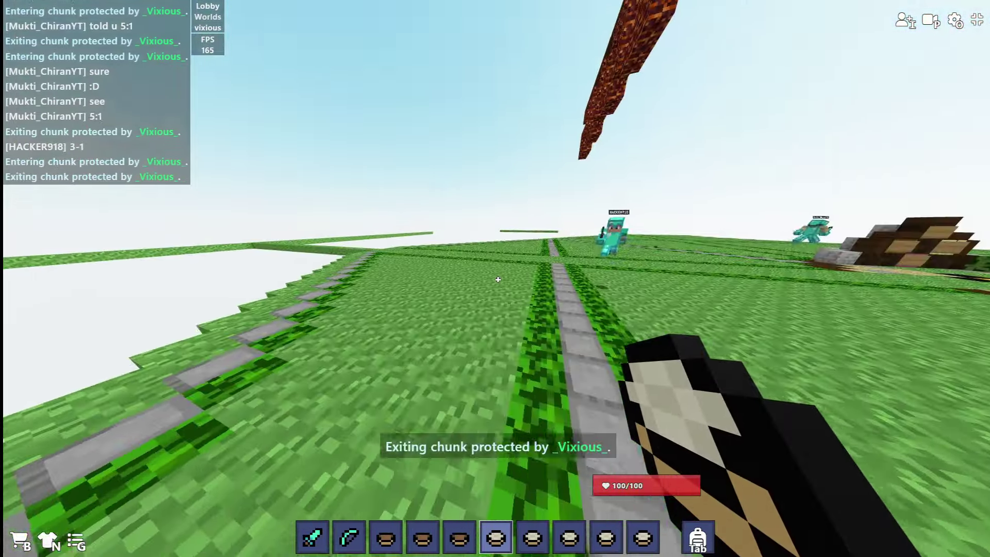
{"action": "key", "text": "w"}
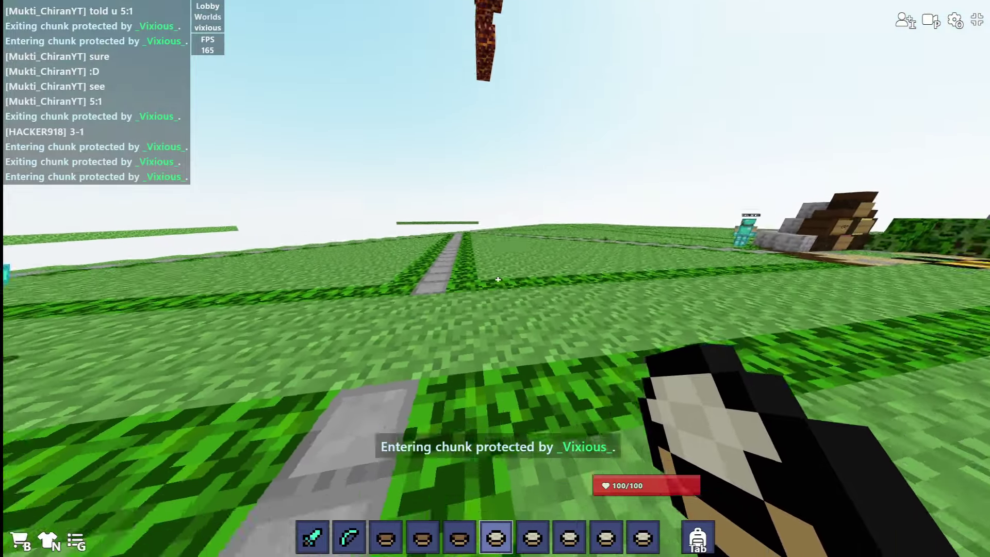
{"action": "key", "text": "w"}
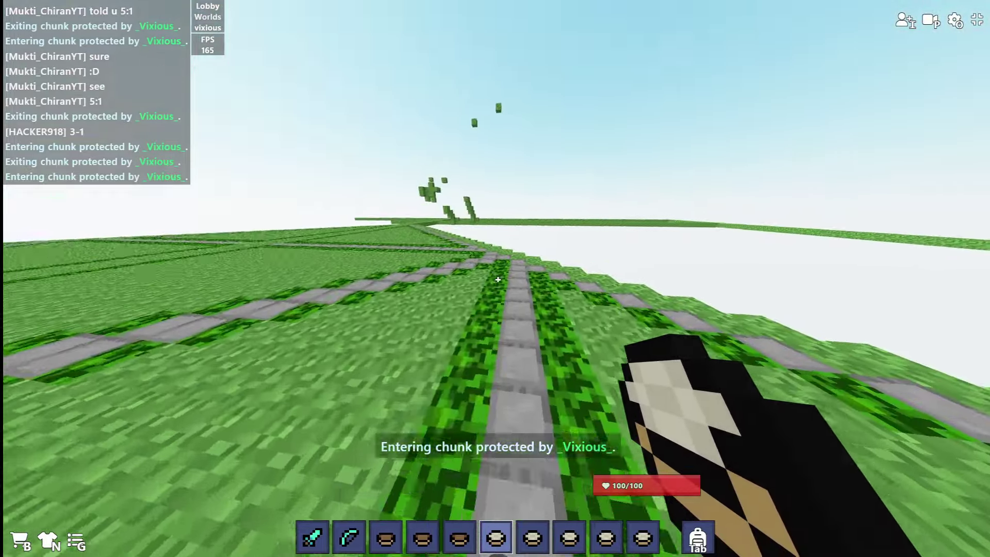
- Check the inventory and walk toward the structures at spawn
{"action": "key", "text": "e"}
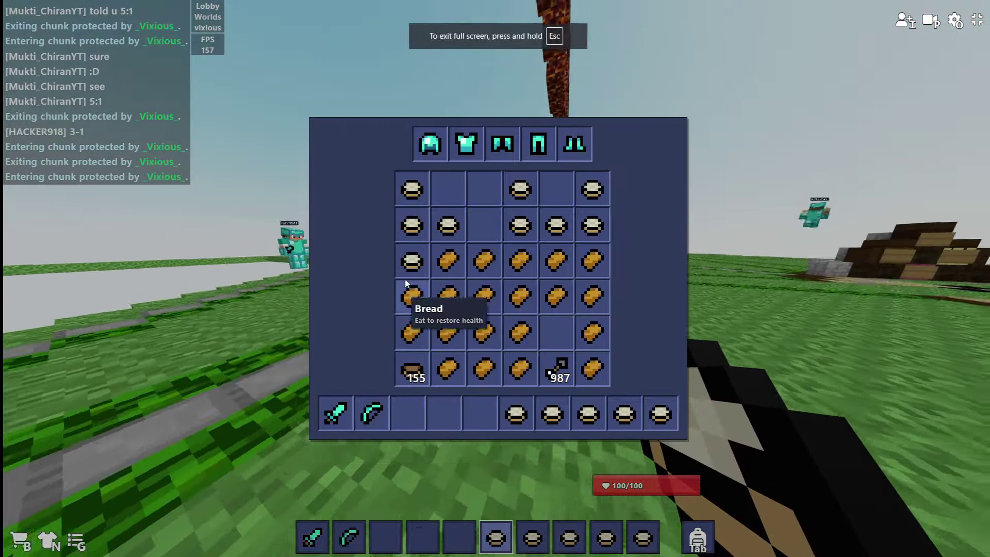
{"action": "key", "text": "e"}
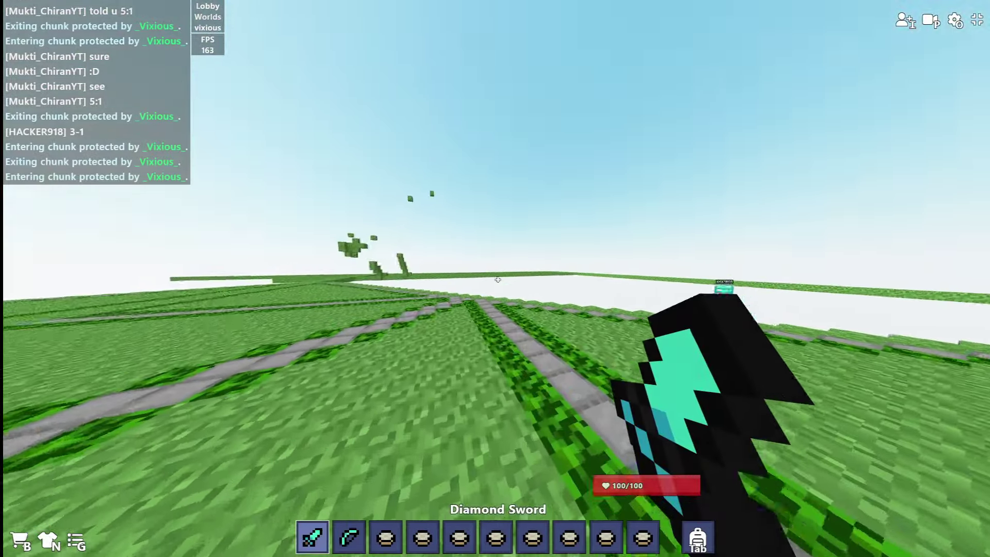
{"action": "key", "text": "w"}
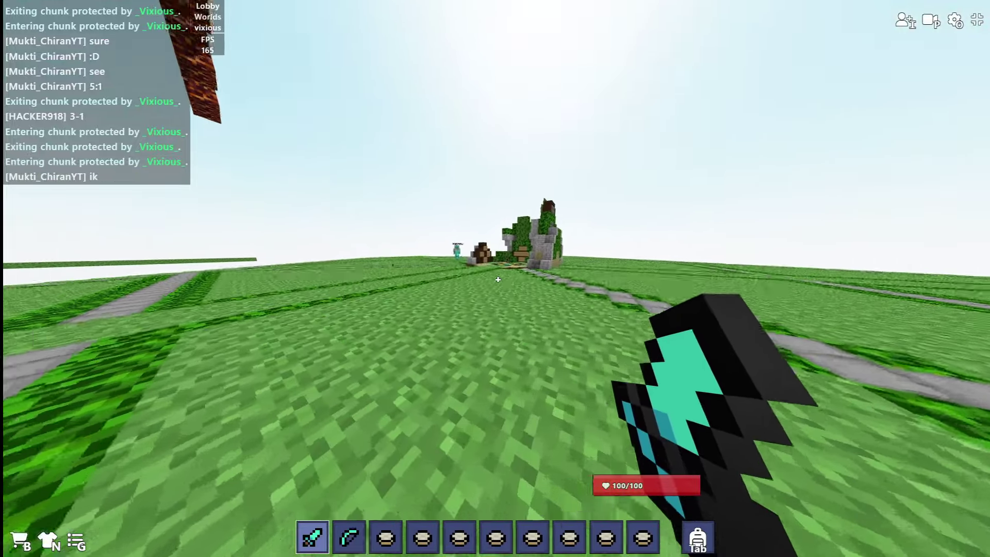
{"action": "key", "text": "w"}
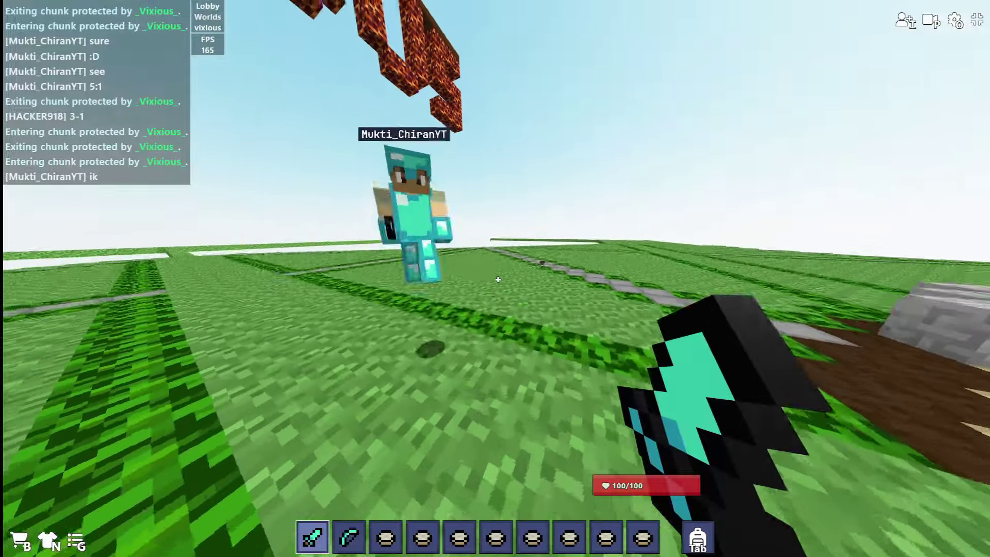
- Fight Mukti_ChiranYT at close range until killed at 0/100 health
{"action": "left_click", "coordinate": [497, 279]}
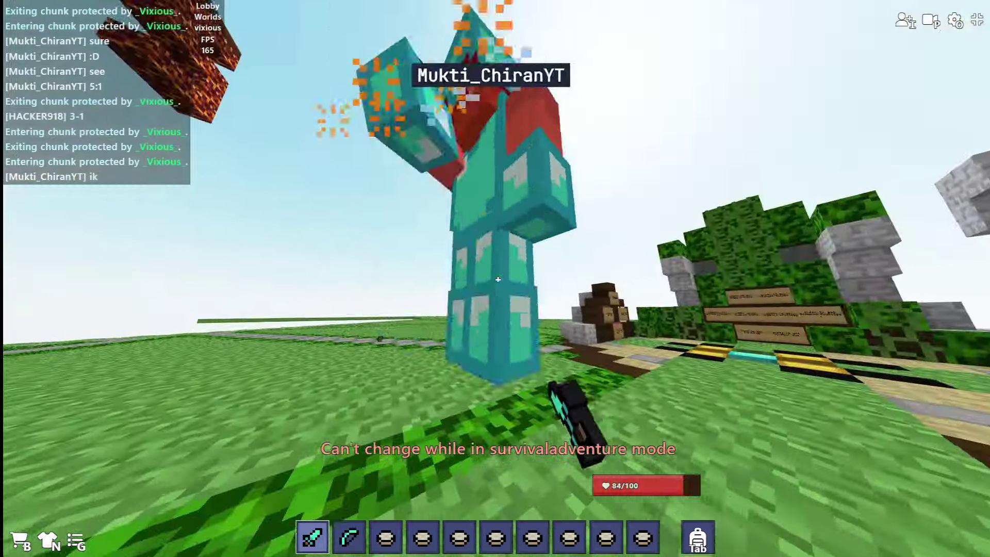
{"action": "left_click", "coordinate": [498, 280]}
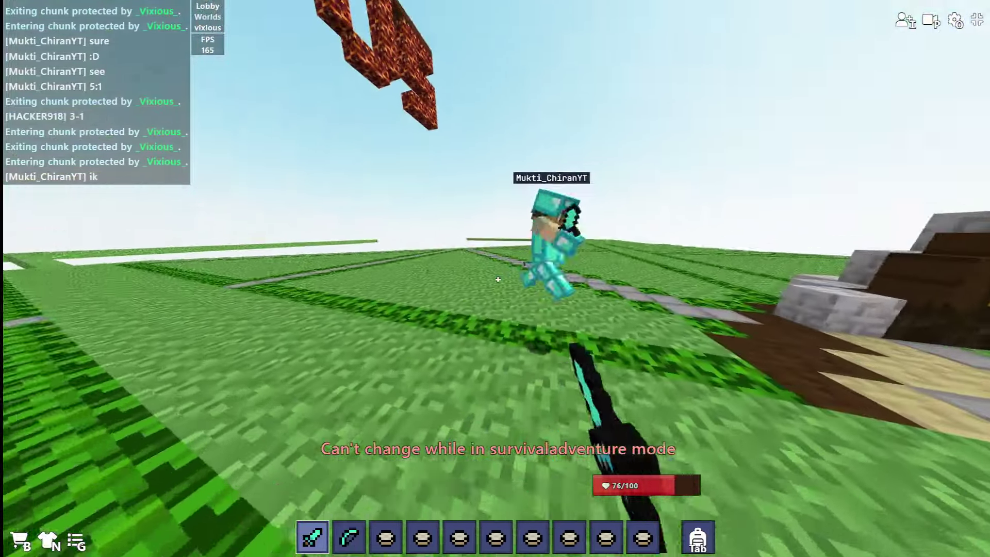
{"action": "left_click", "coordinate": [497, 279]}
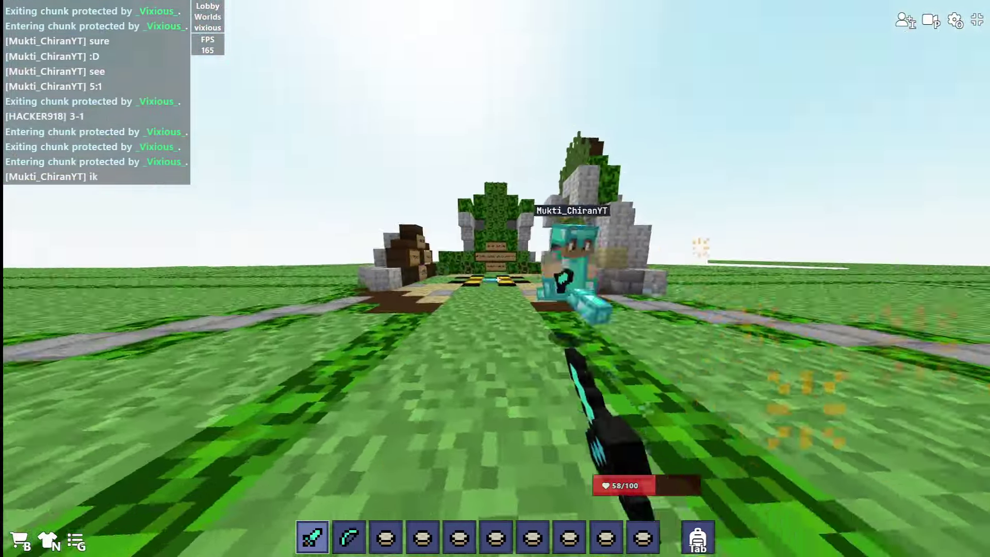
{"action": "left_click", "coordinate": [498, 279]}
{"action": "left_click", "coordinate": [498, 280]}
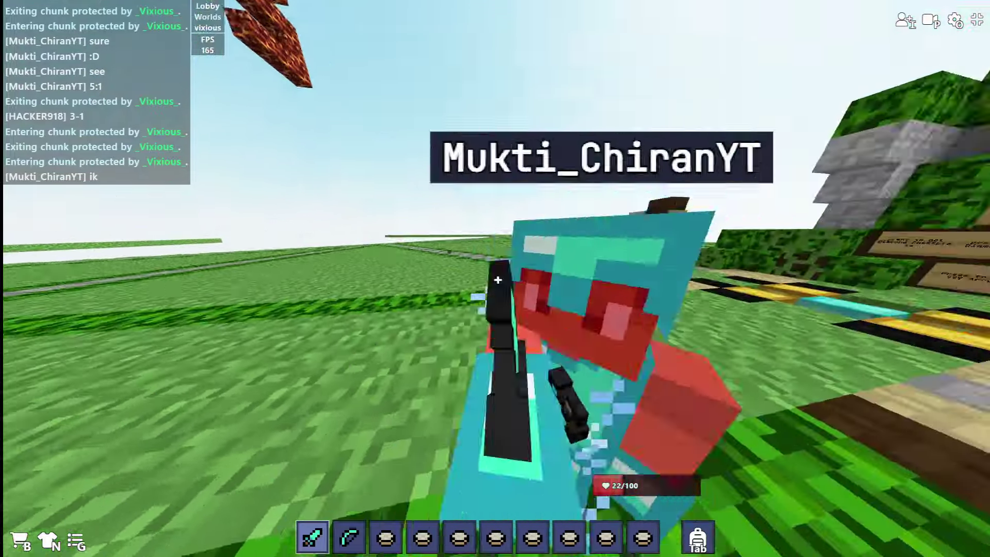
{"action": "left_click", "coordinate": [498, 279]}
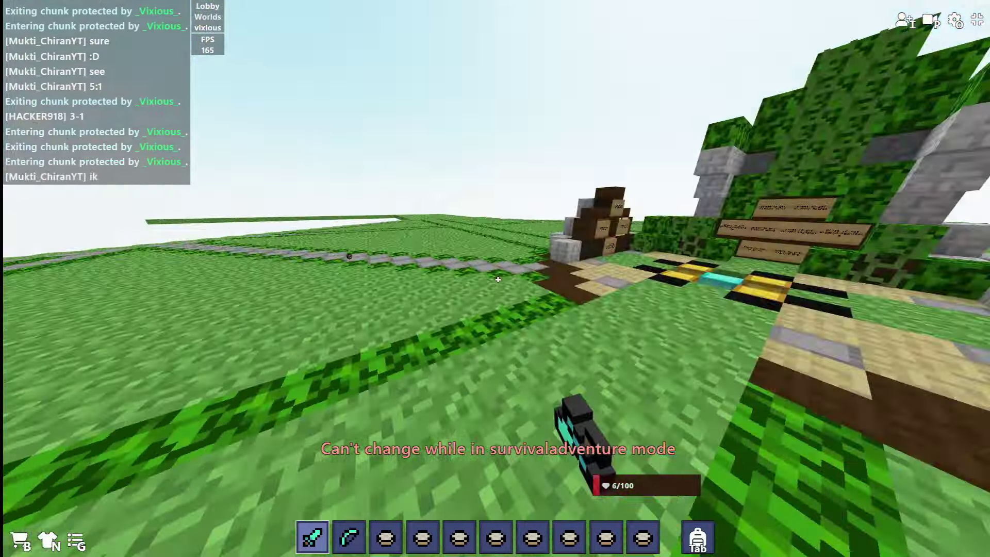
{"action": "left_click", "coordinate": [498, 280]}
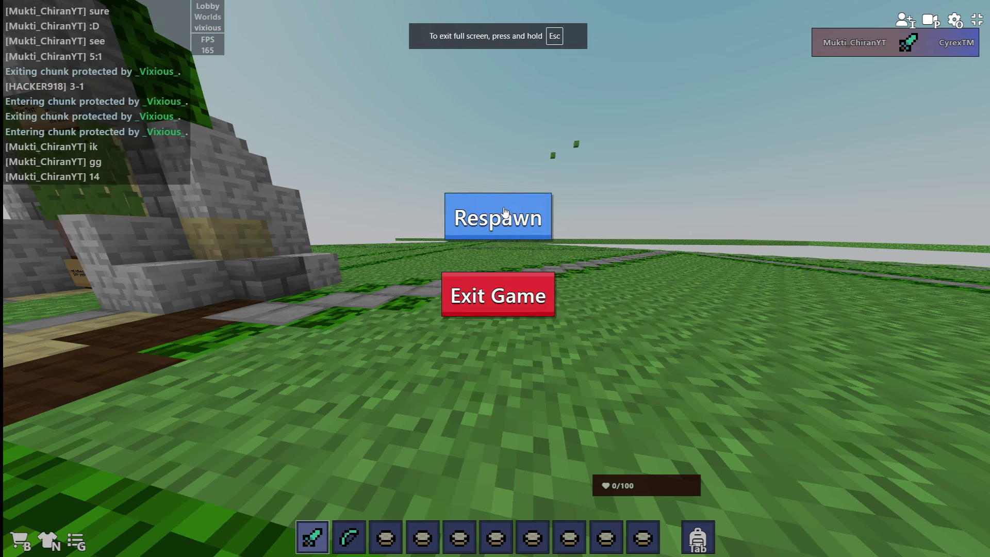
{"action": "left_click", "coordinate": [505, 214]}
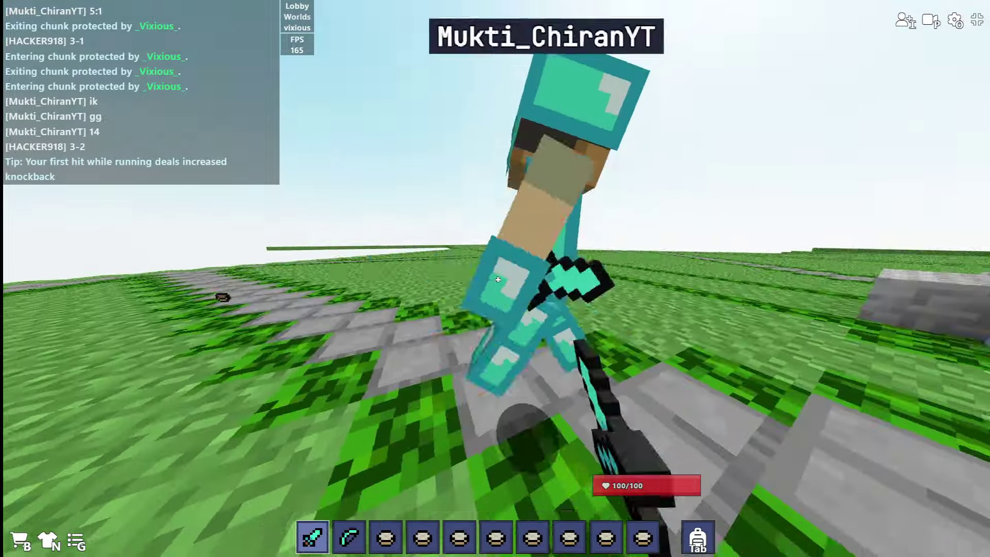
{"action": "key", "text": "1"}
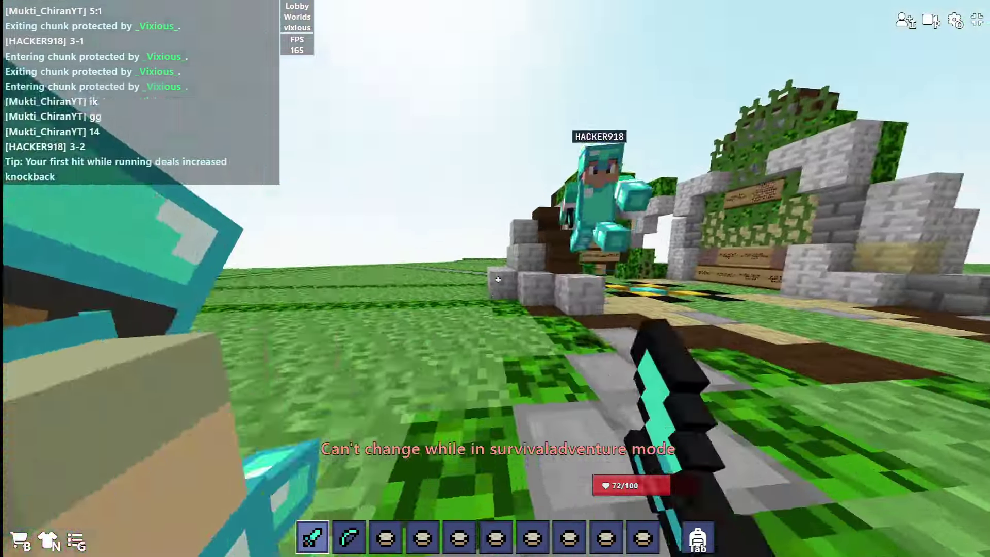
{"action": "left_click", "coordinate": [499, 278]}
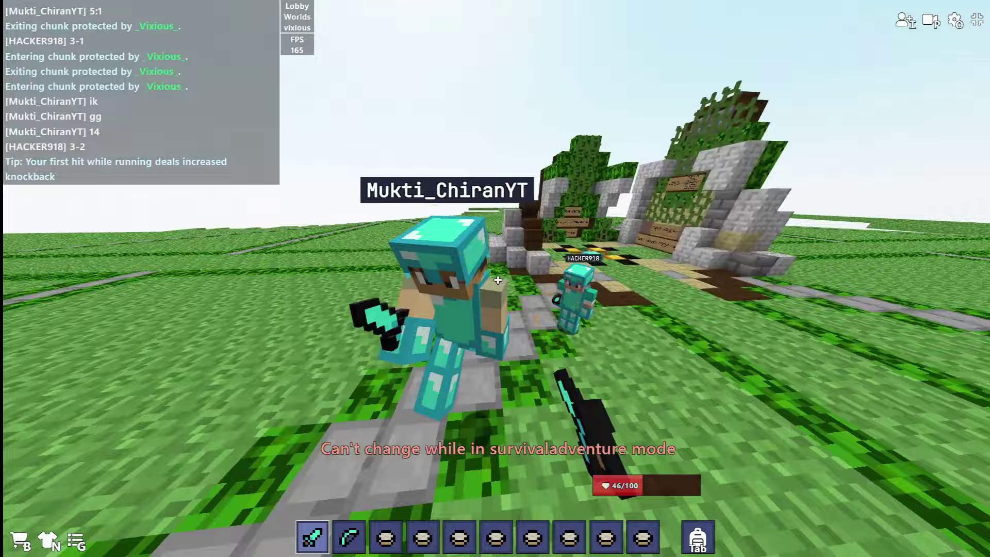
{"action": "left_click", "coordinate": [498, 279]}
{"action": "left_click", "coordinate": [499, 278]}
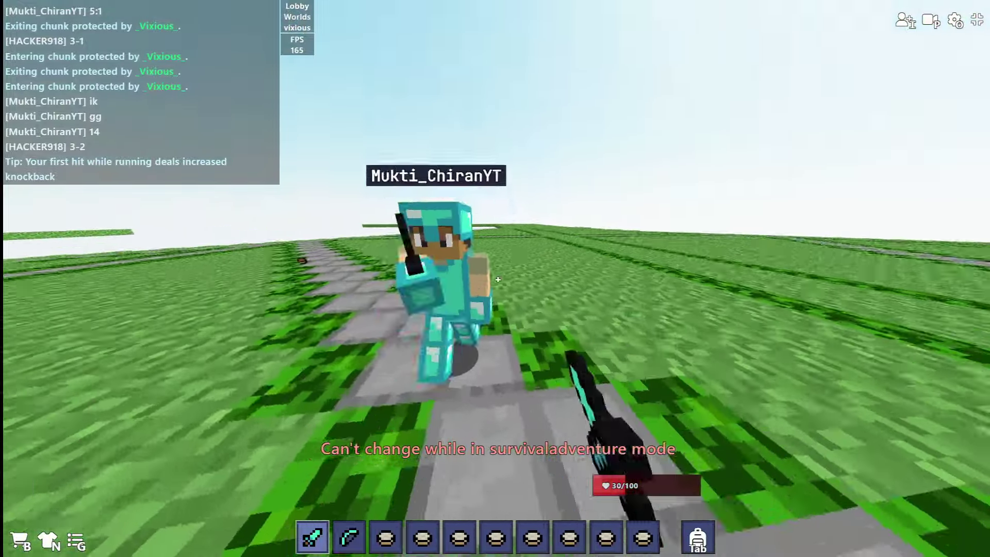
{"action": "left_click", "coordinate": [498, 279]}
{"action": "left_click", "coordinate": [498, 279]}
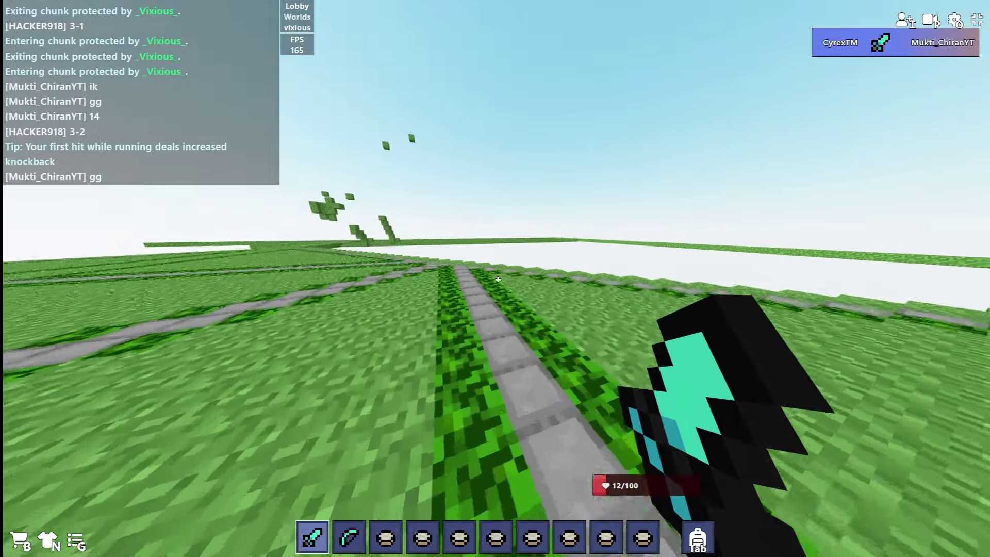
- Eat the Bowl of Rice from slot 4, raising health toward 46
{"action": "key", "text": "4"}
{"action": "right_click", "coordinate": [498, 280]}
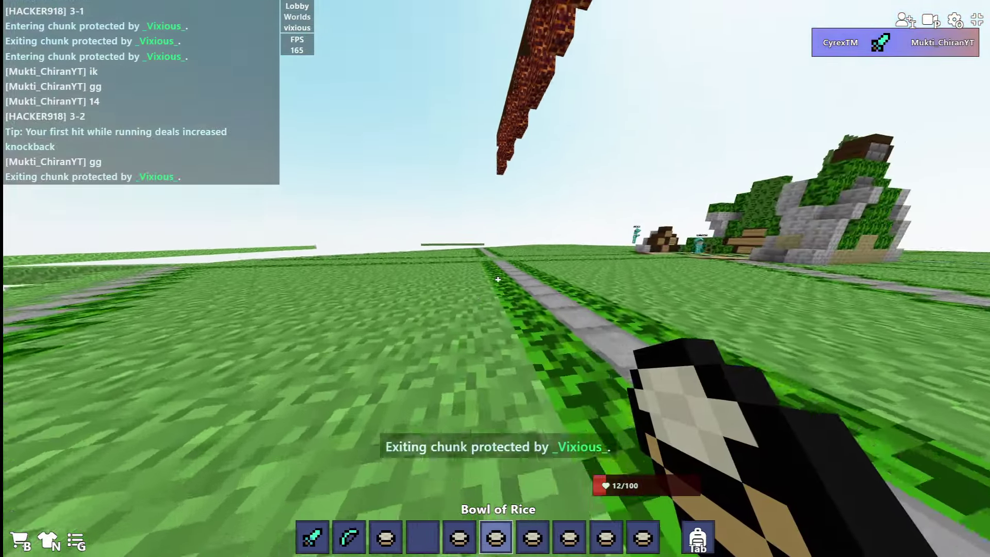
{"action": "key", "text": "6"}
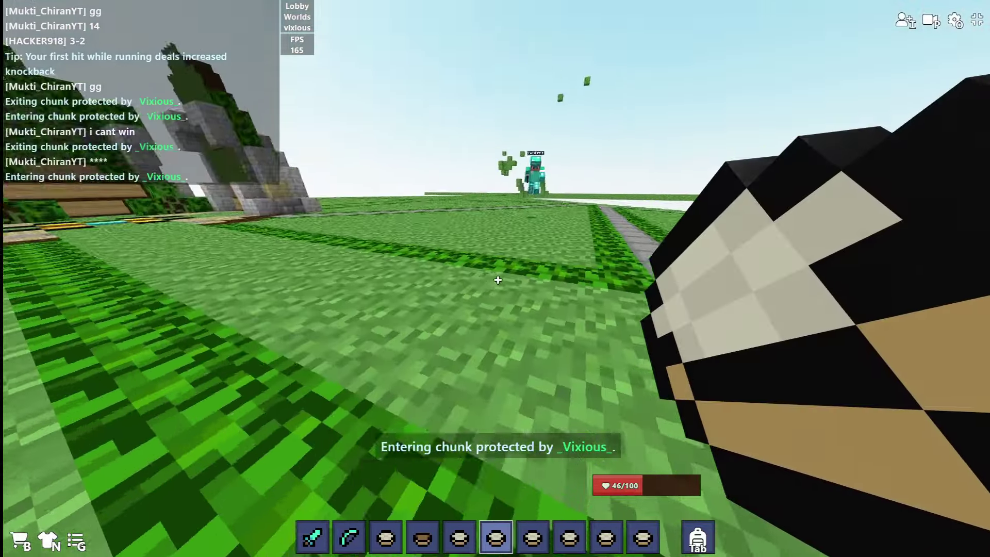
- Eat the rice from slot 5, check the inventory, and equip the Diamond Sword
{"action": "key", "text": "5"}
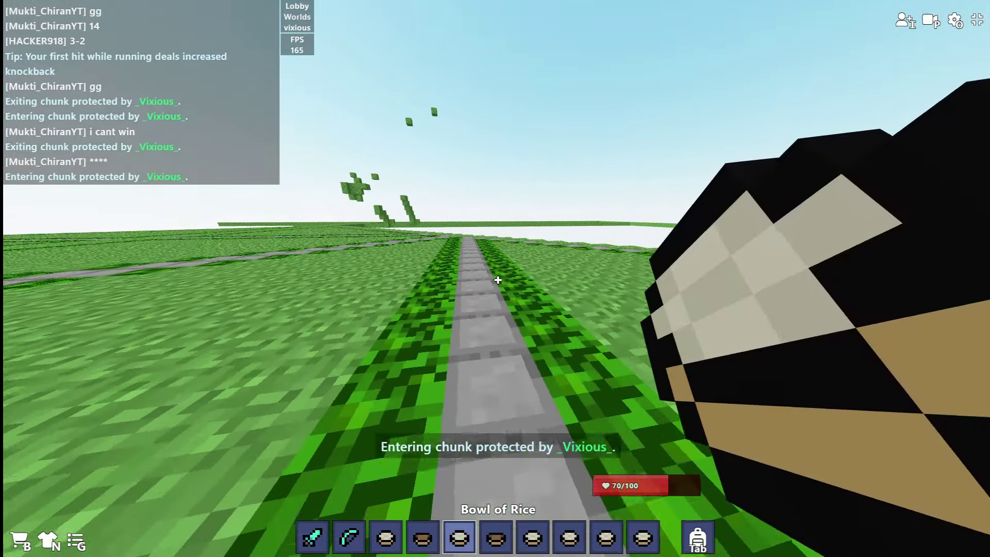
{"action": "left_click", "coordinate": [497, 281]}
{"action": "key", "text": "e"}
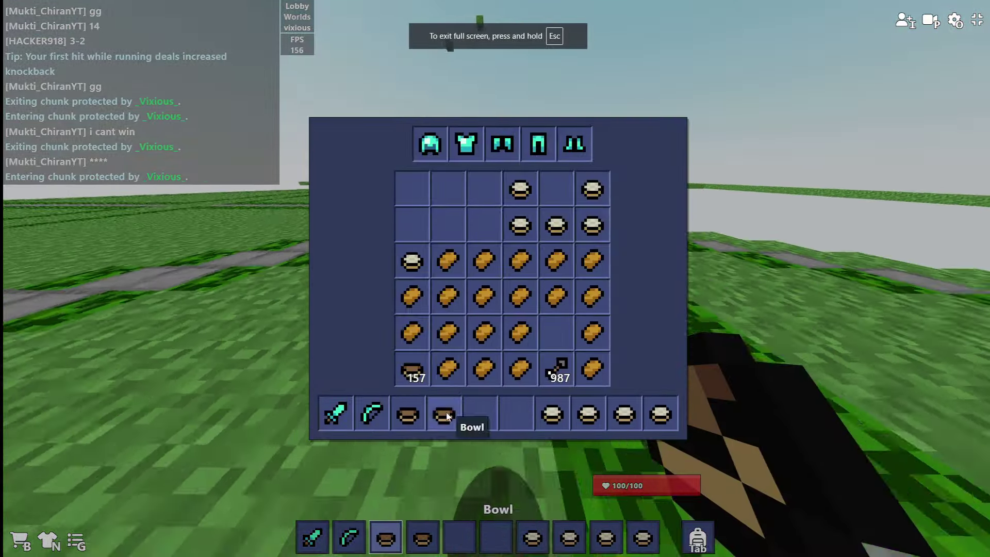
{"action": "key", "text": "e"}
{"action": "key", "text": "1"}
- Walk along the path up to the spawn structure at full 100 health
{"action": "key", "text": "w"}
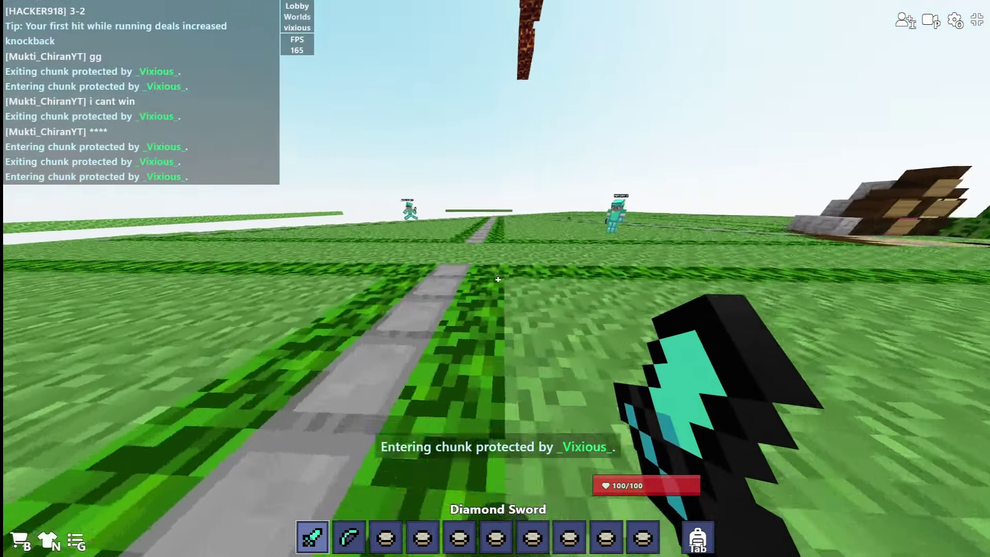
{"action": "key", "text": "w"}
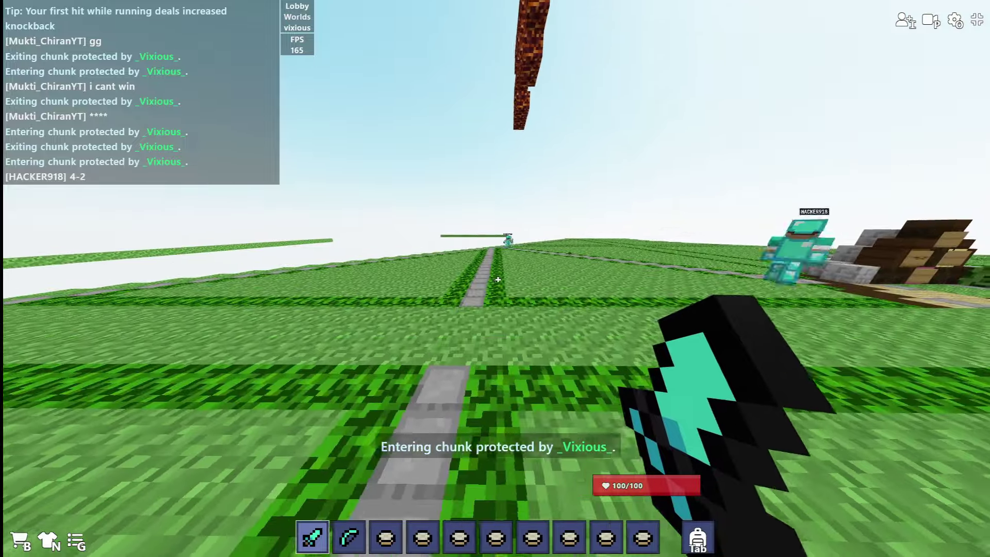
{"action": "key", "text": "w"}
{"action": "key", "text": "w"}
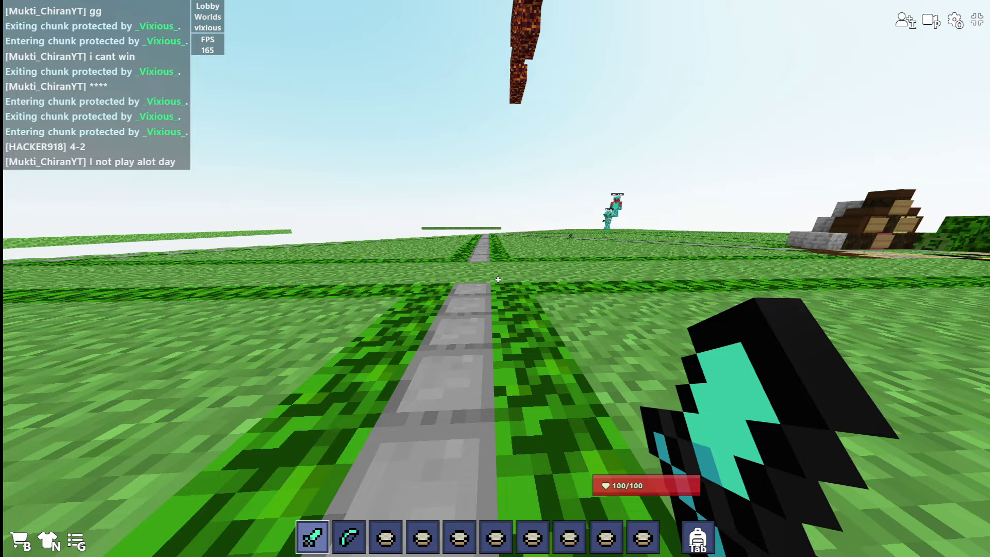
{"action": "key", "text": "w"}
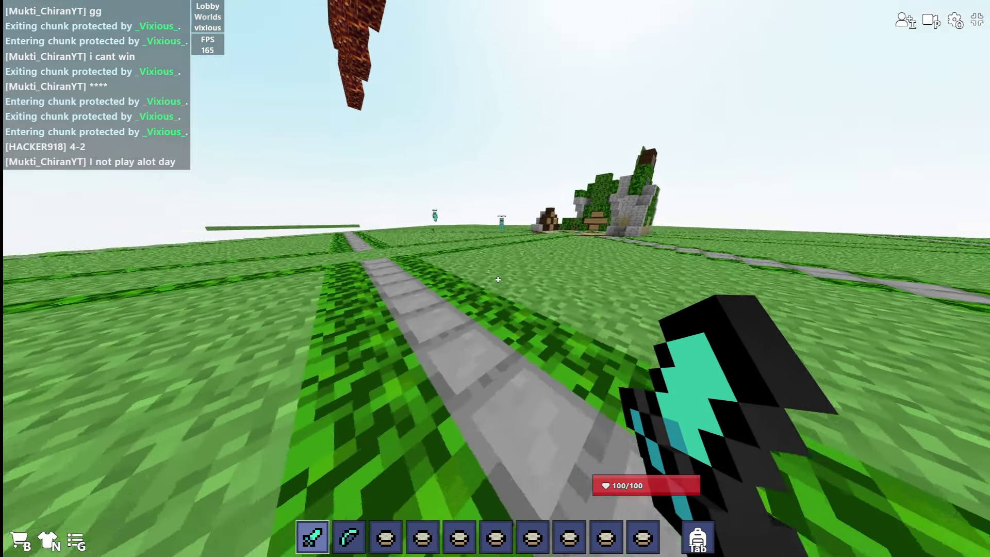
{"action": "key", "text": "w"}
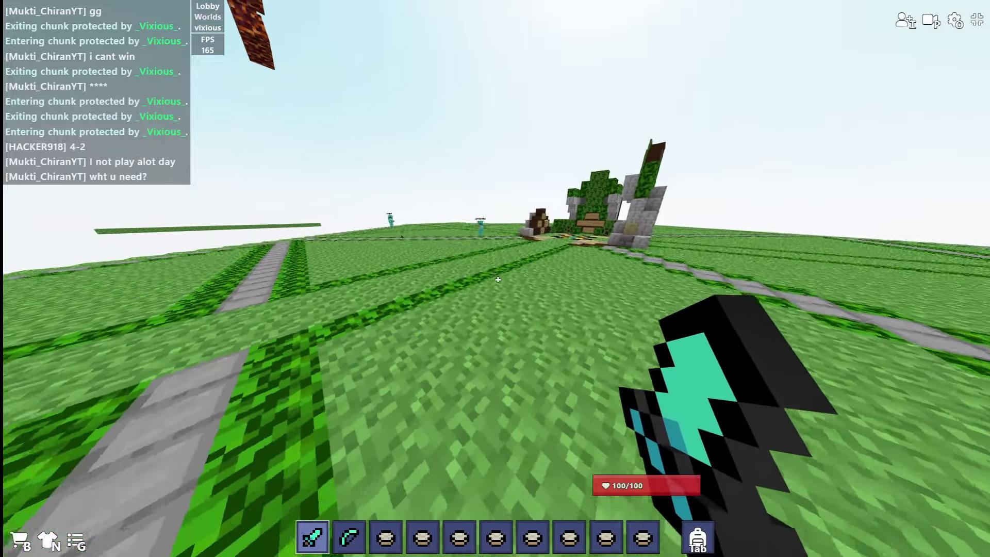
{"action": "key", "text": "w"}
{"action": "key", "text": "w"}
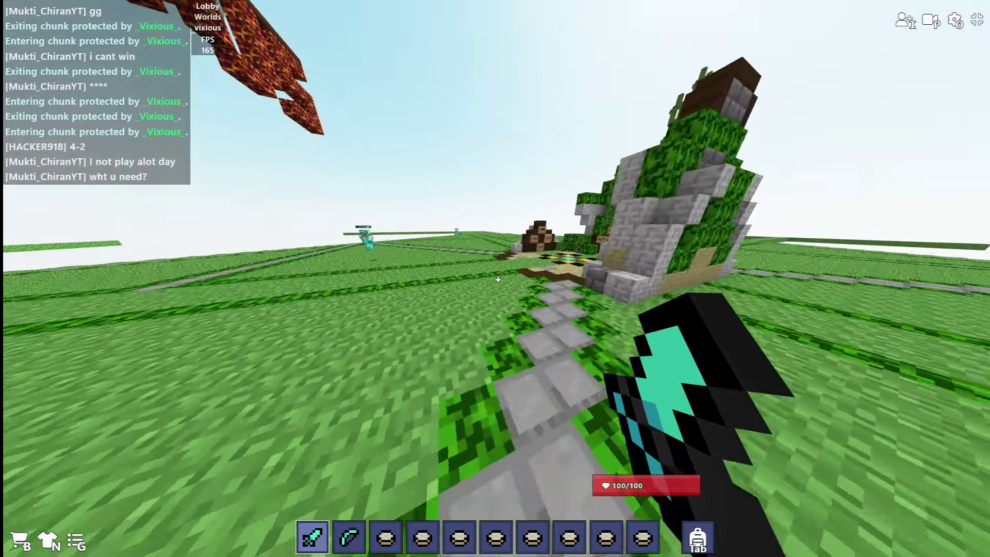
{"action": "key", "text": "w"}
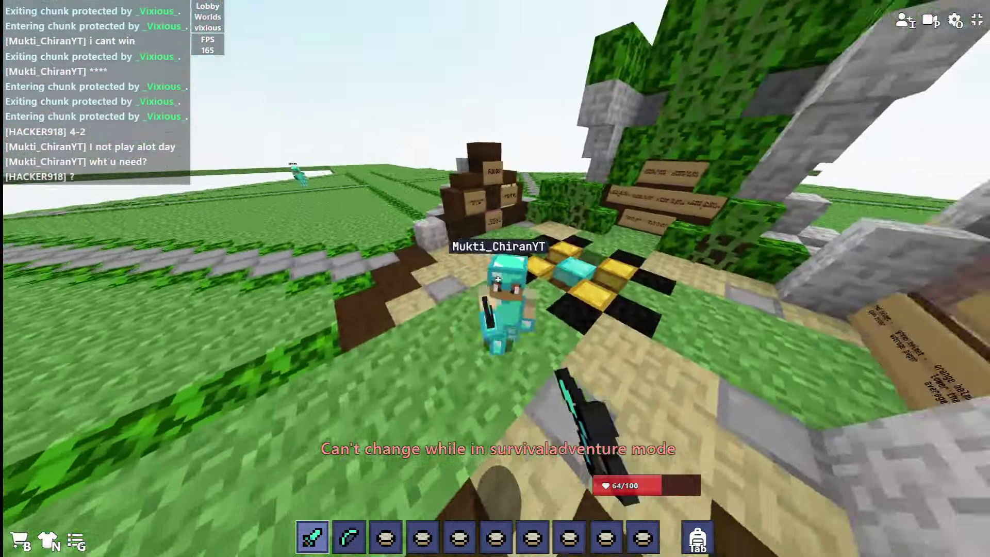
- Hit Mukti_ChiranYT with sword strikes until killed, respawning at 100/100 near FOODS
{"action": "left_click", "coordinate": [498, 279]}
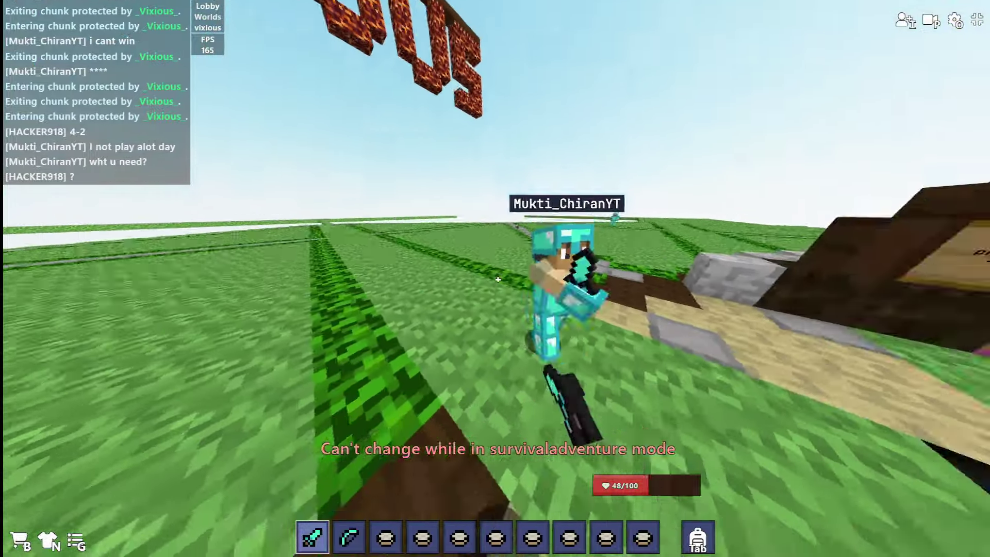
{"action": "left_click", "coordinate": [497, 280]}
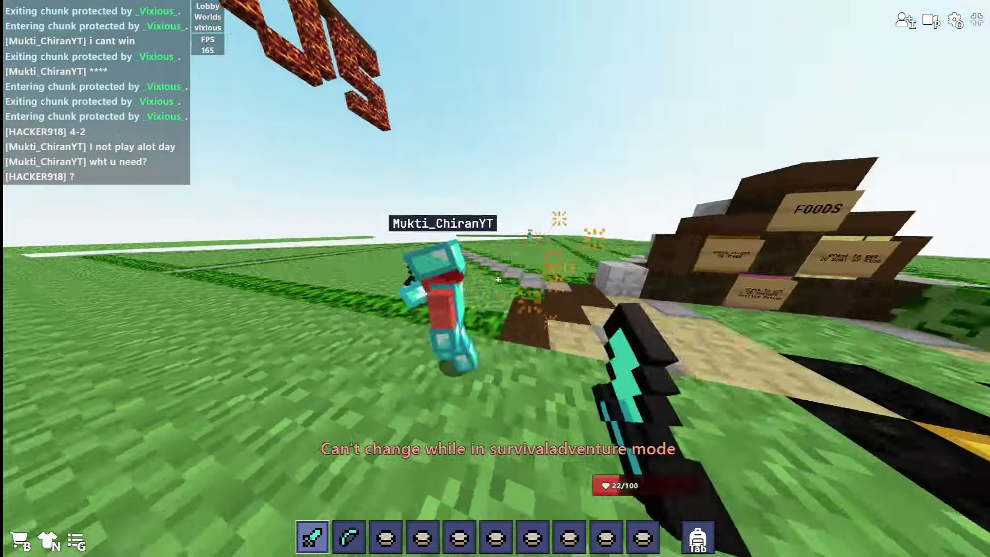
{"action": "left_click", "coordinate": [497, 280]}
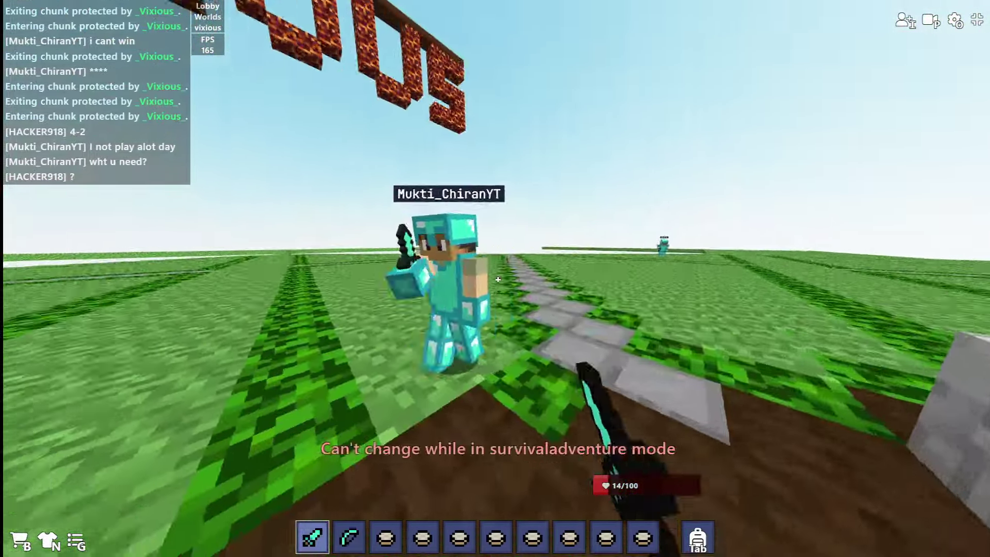
{"action": "left_click", "coordinate": [498, 279]}
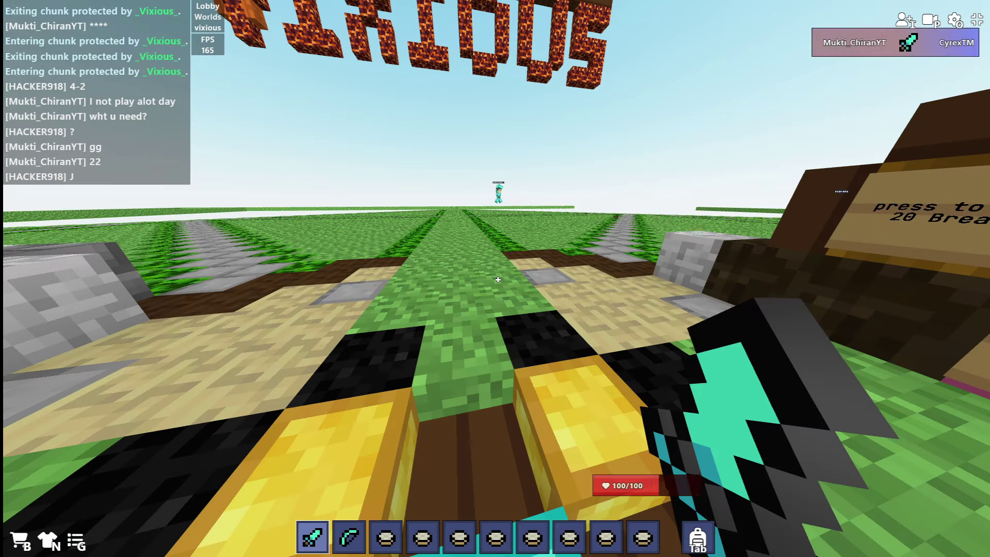
- Walk back out along the stone path toward Mukti_ChiranYT for the next round
{"action": "key", "text": "w"}
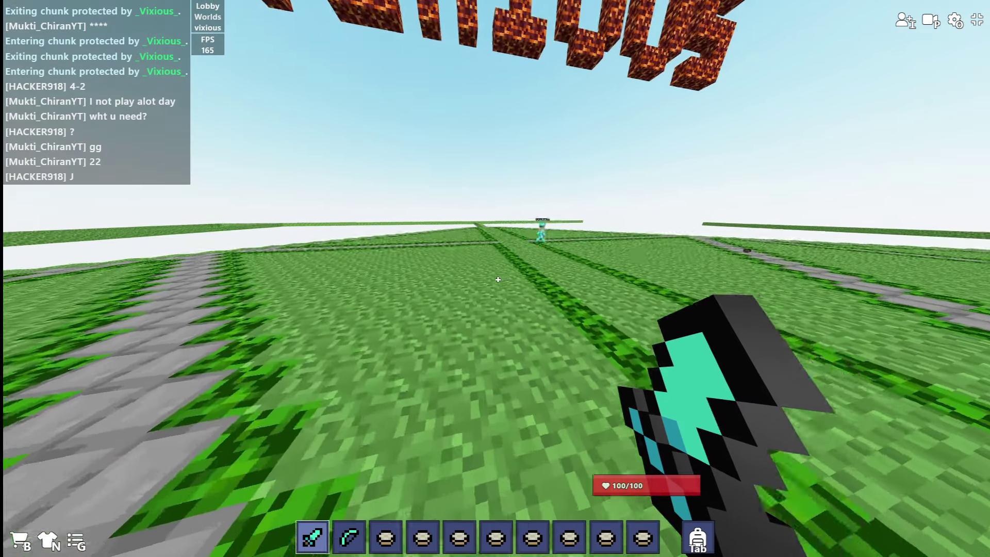
{"action": "key", "text": "w"}
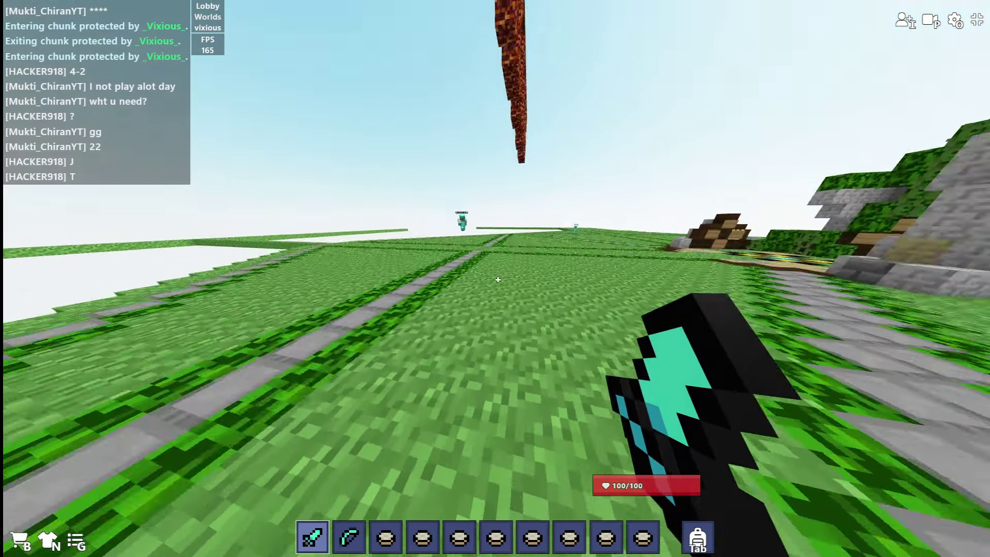
{"action": "key", "text": "w"}
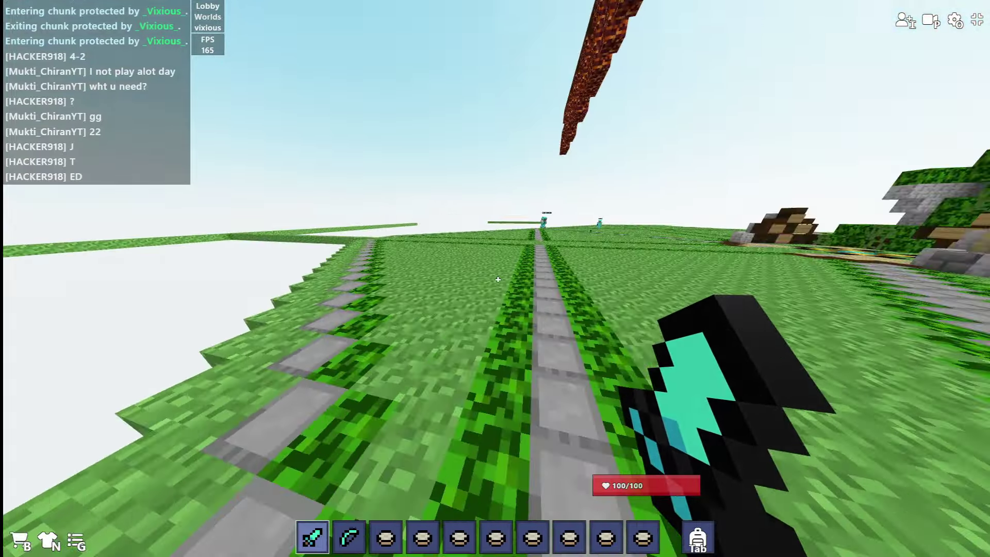
{"action": "key", "text": "w"}
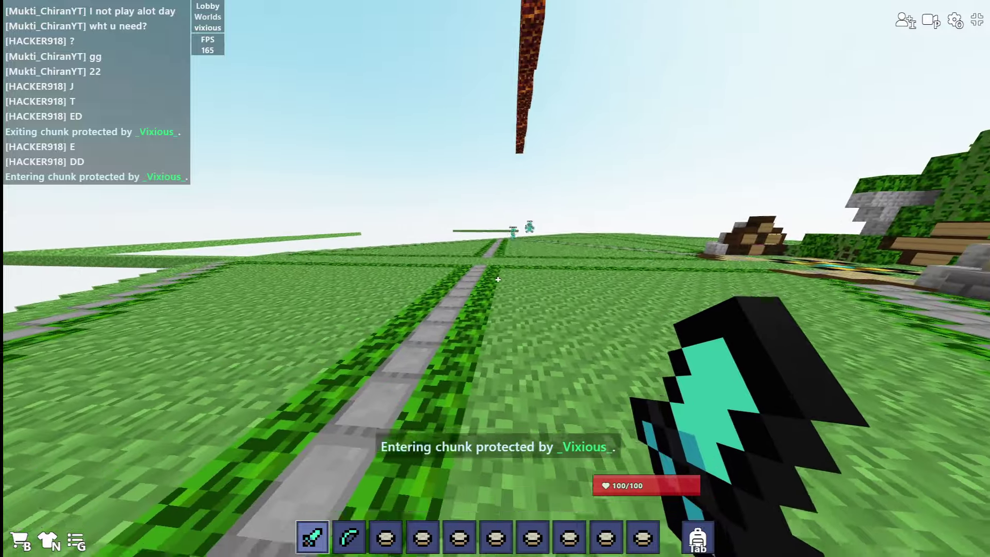
{"action": "key", "text": "w"}
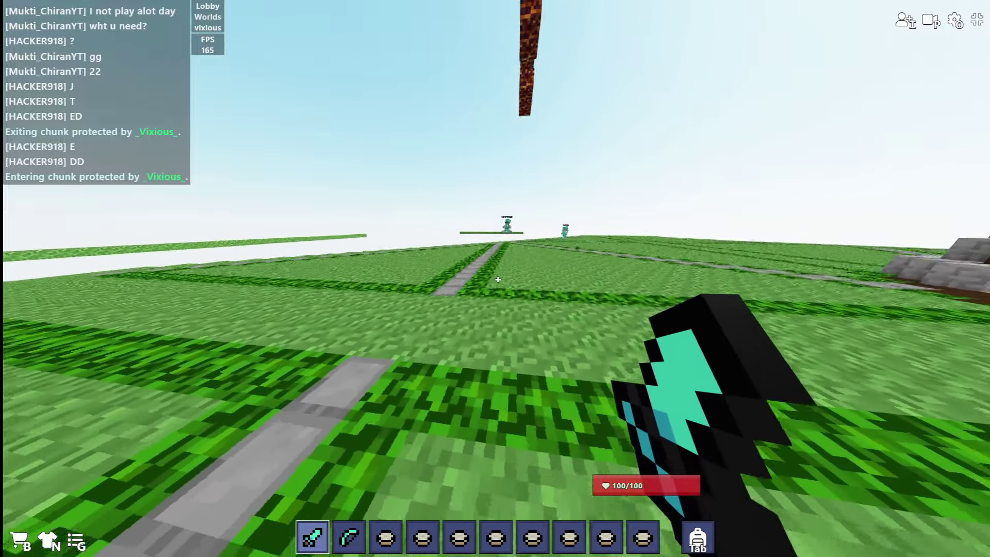
{"action": "key", "text": "w"}
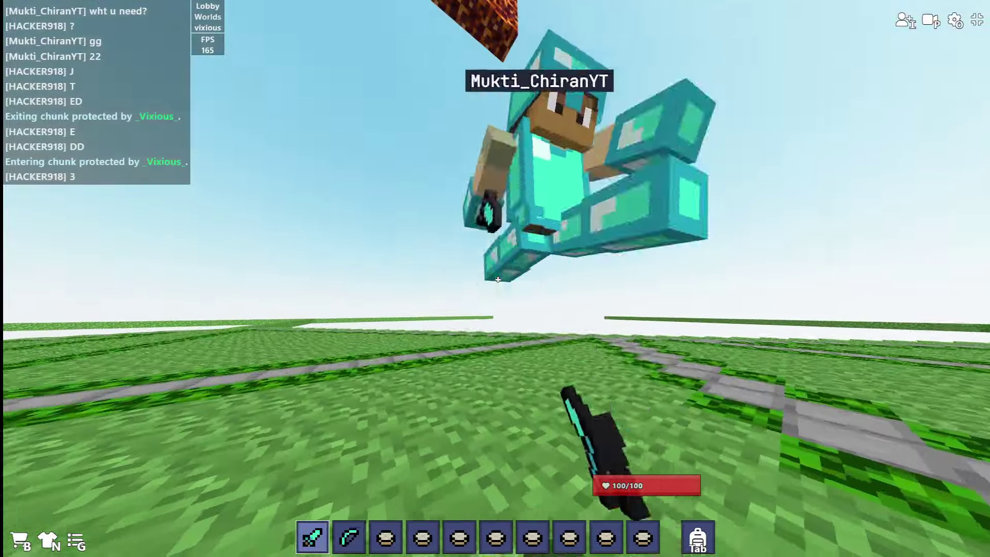
{"action": "left_click", "coordinate": [498, 278]}
{"action": "left_click", "coordinate": [497, 278]}
{"action": "left_click_drag", "start_coordinate": [497, 278], "coordinate": [497, 279]}
{"action": "key", "text": "w"}
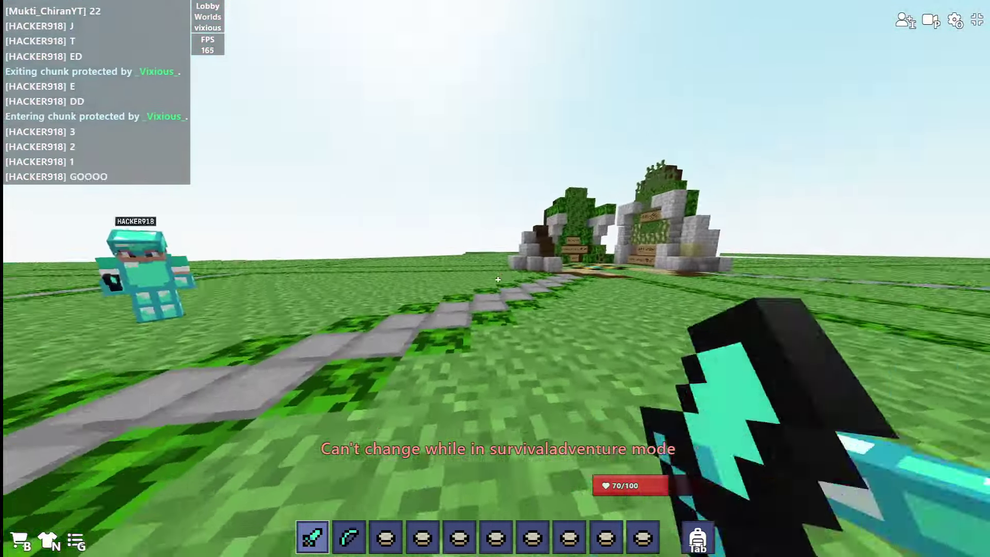
{"action": "left_click", "coordinate": [498, 279]}
{"action": "left_click", "coordinate": [498, 278]}
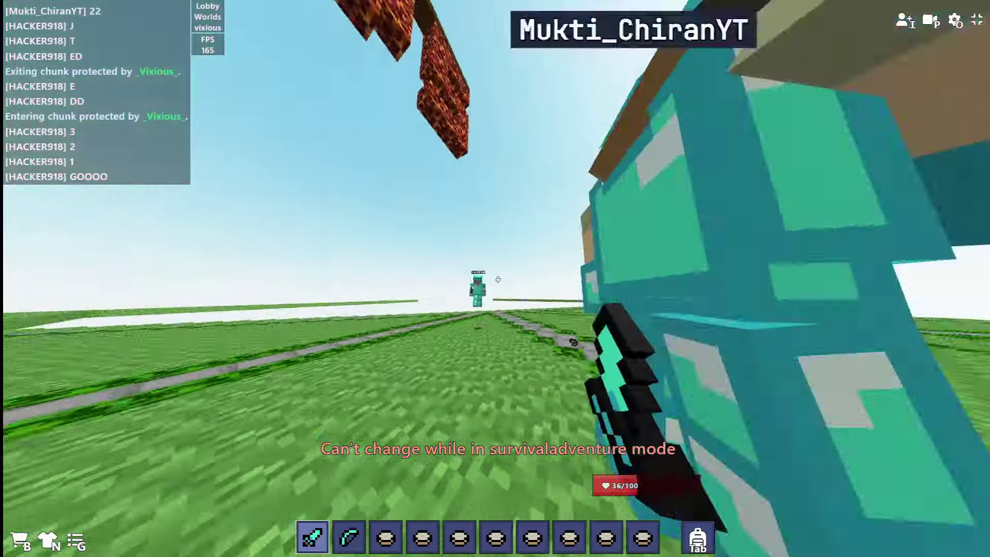
{"action": "left_click", "coordinate": [498, 279]}
{"action": "key", "text": "w"}
{"action": "key", "text": "w"}
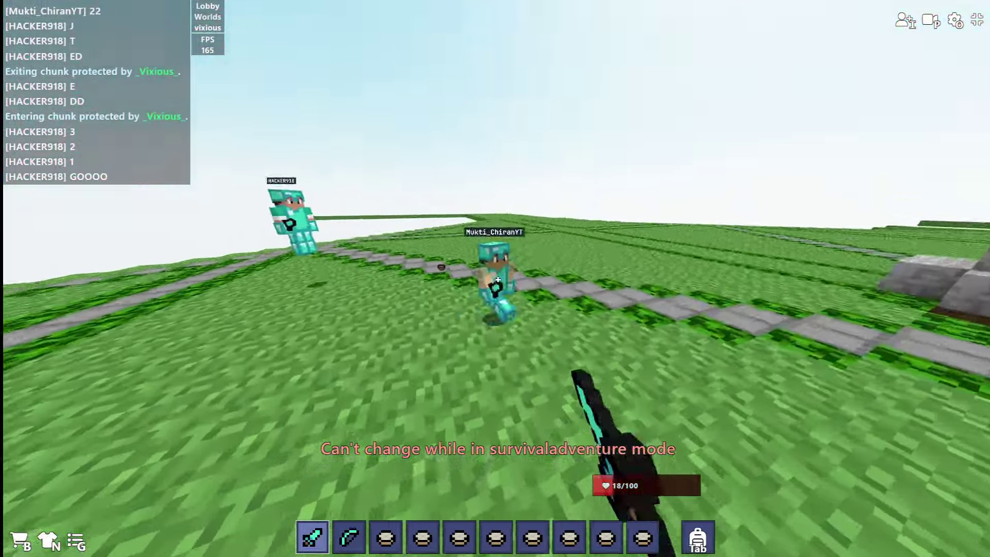
{"action": "left_click", "coordinate": [498, 279]}
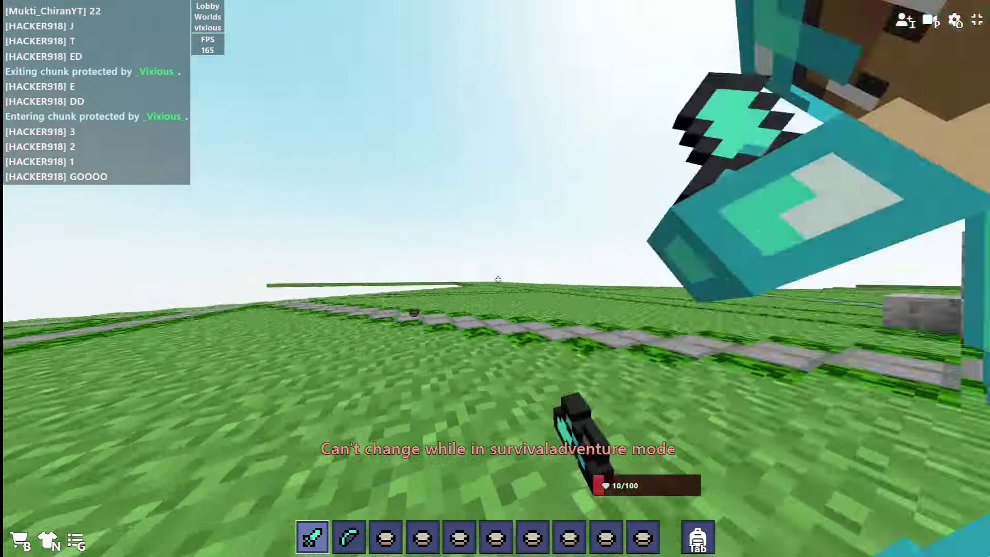
{"action": "left_click", "coordinate": [497, 279]}
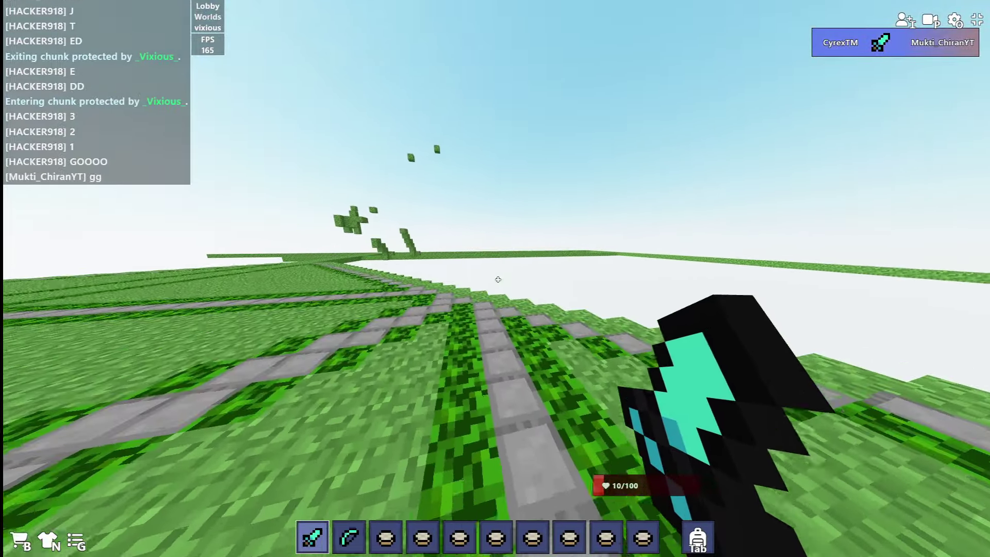
- Eat Bowls of Rice from hotbar slots 3 and 4 to restore health
{"action": "key", "text": "w"}
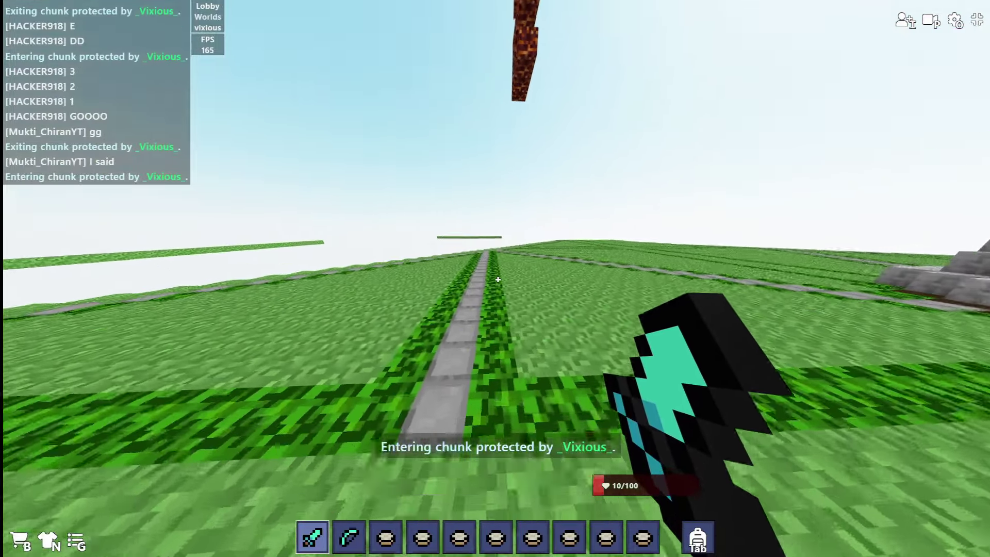
{"action": "key", "text": "3"}
{"action": "right_click", "coordinate": [498, 279]}
{"action": "key", "text": "4"}
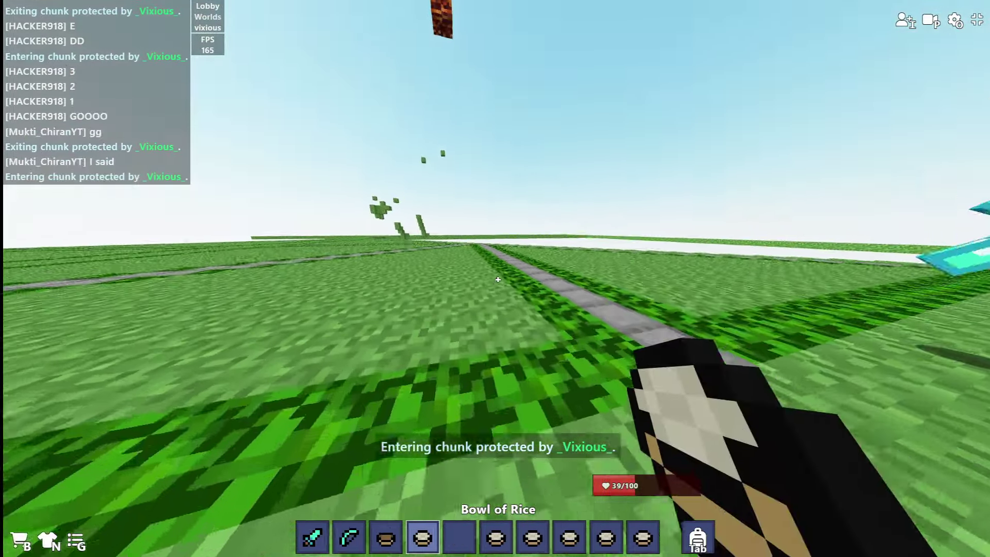
{"action": "right_click", "coordinate": [497, 279]}
{"action": "key", "text": "6"}
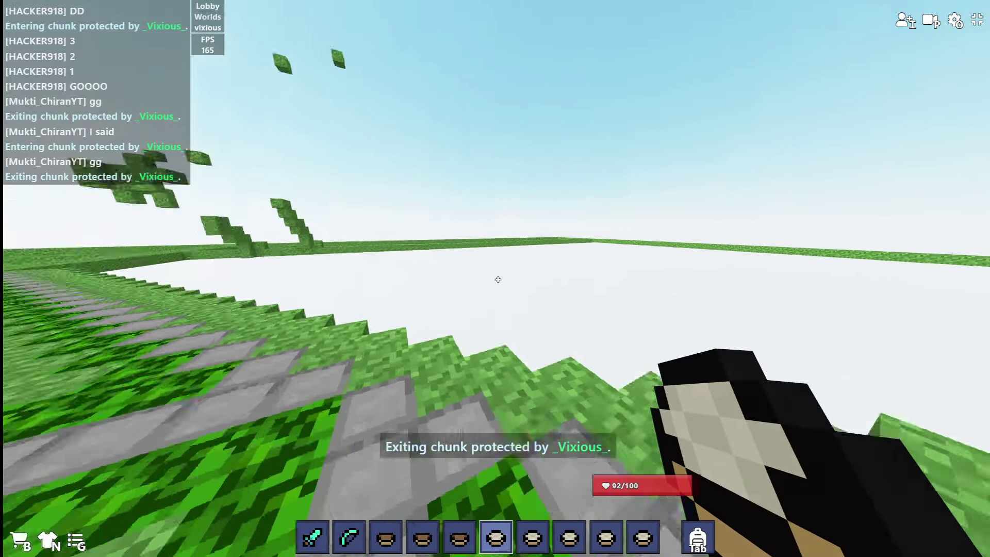
- Walk back along the stone path toward the lobby builds
{"action": "key", "text": "w"}
{"action": "key", "text": "w"}
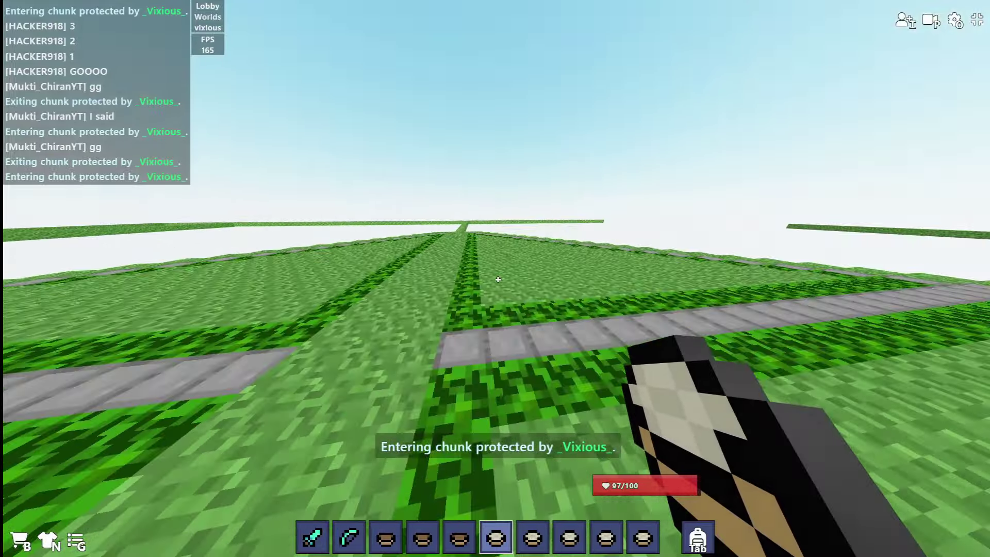
{"action": "key", "text": "w"}
{"action": "key", "text": "w"}
{"action": "key", "text": "w"}
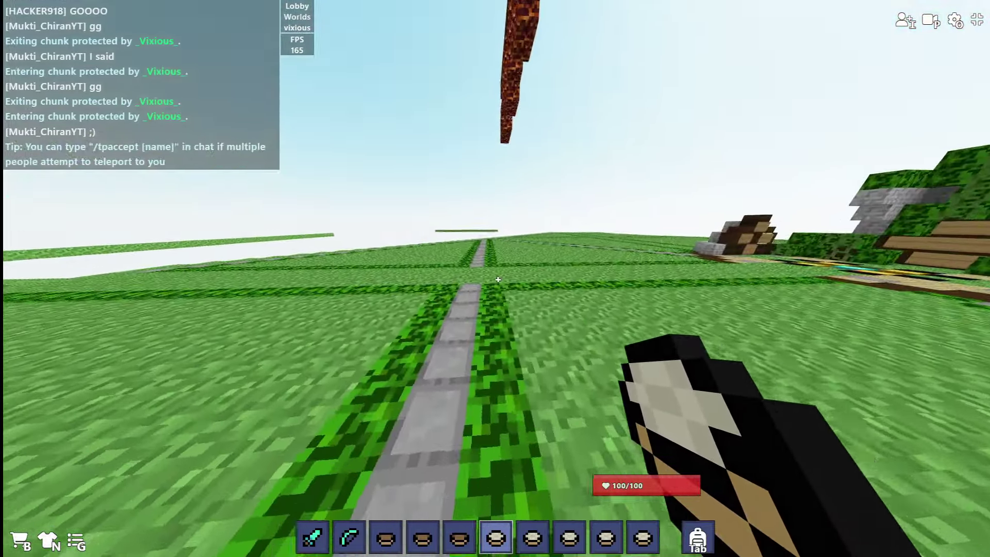
{"action": "key", "text": "w"}
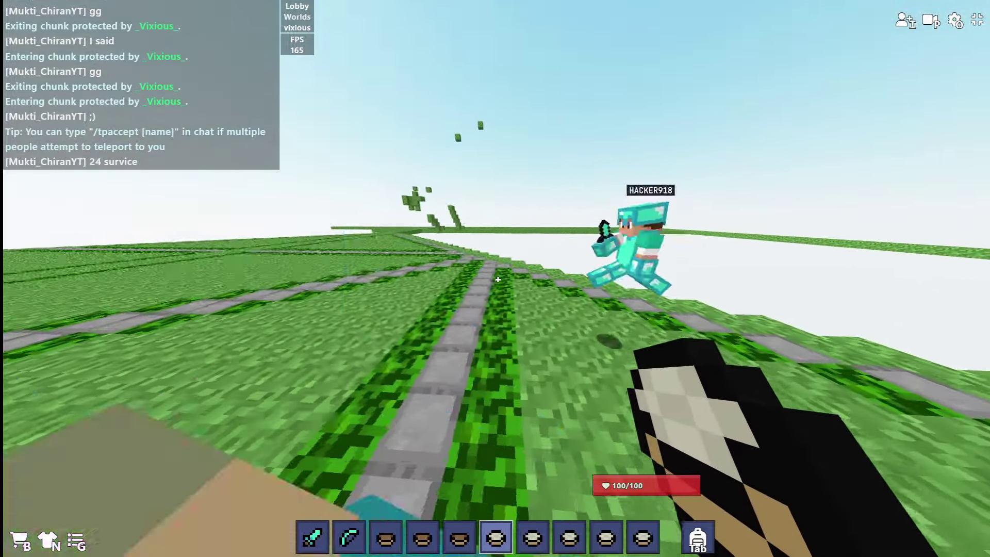
{"action": "key", "text": "w"}
{"action": "key", "text": "w"}
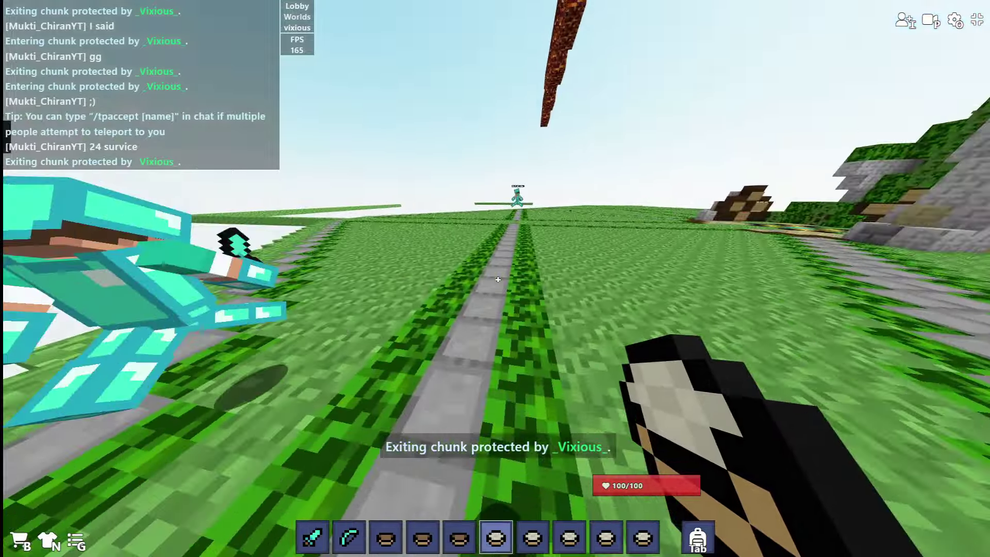
{"action": "key", "text": "w"}
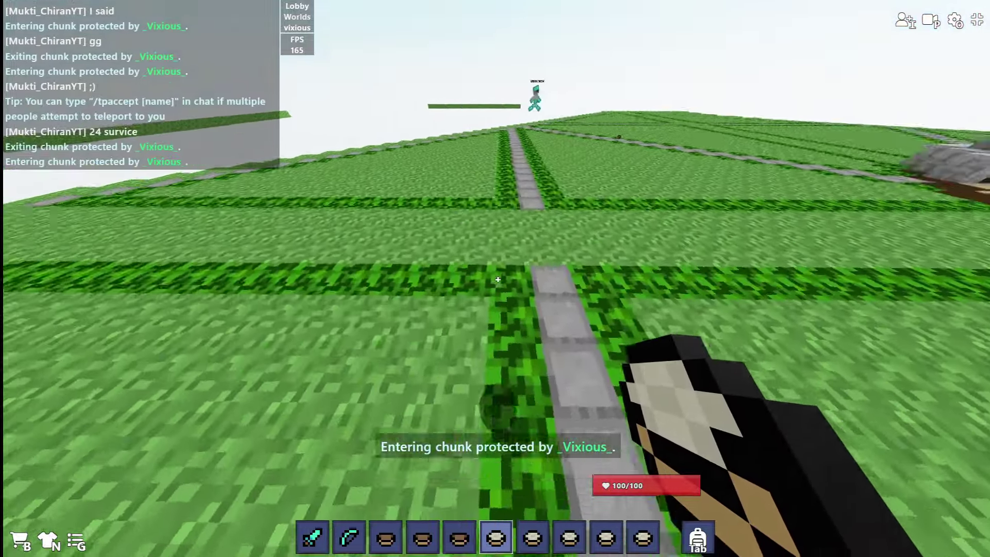
{"action": "key", "text": "w"}
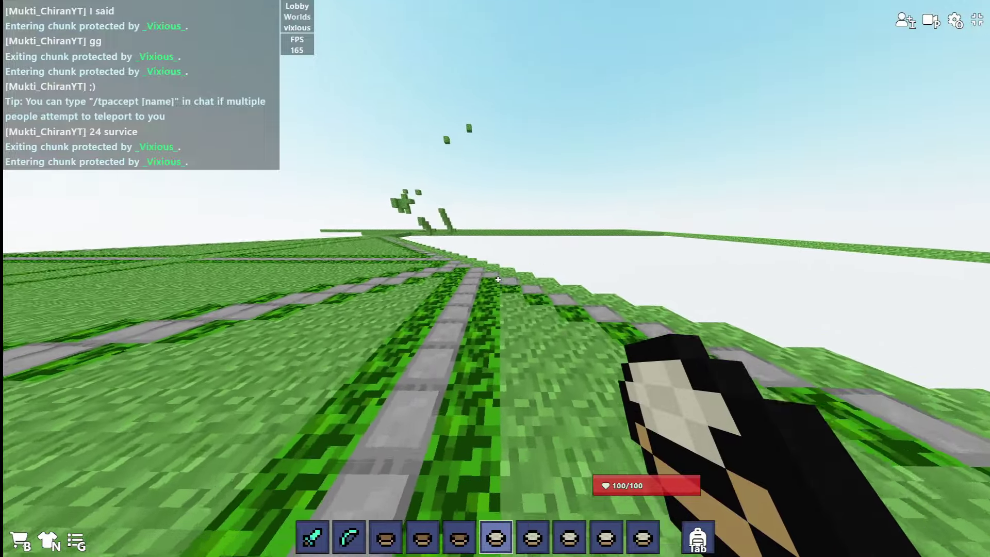
{"action": "key", "text": "w"}
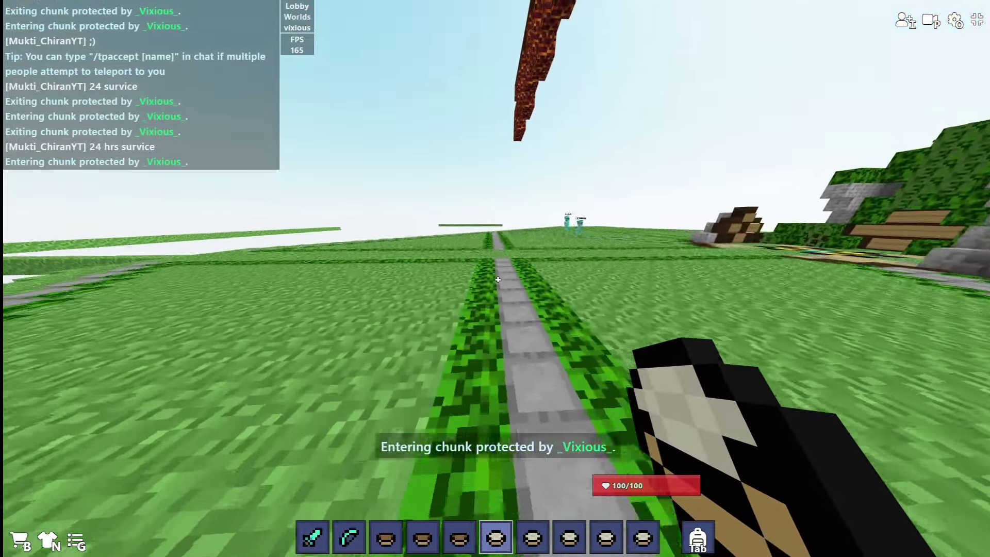
{"action": "key", "text": "w"}
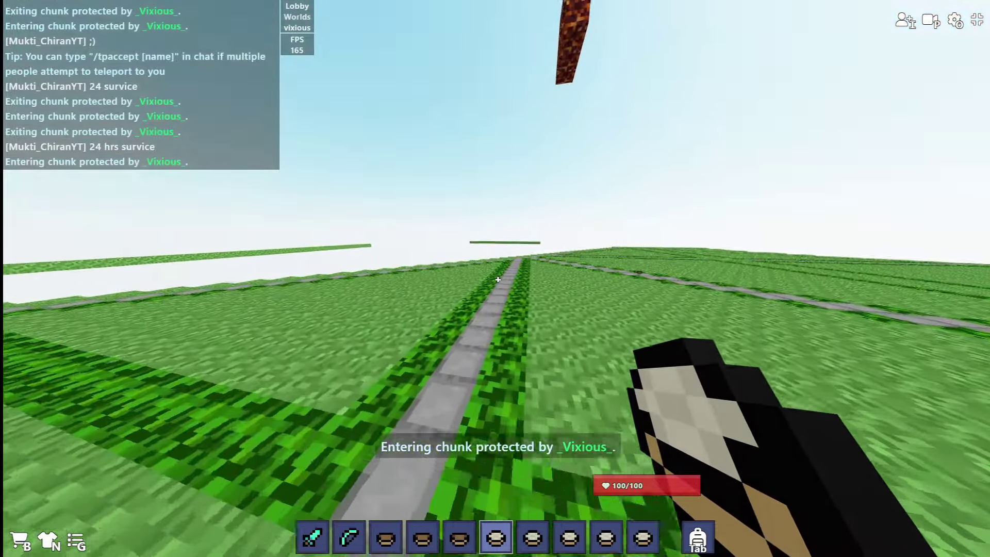
{"action": "key", "text": "w"}
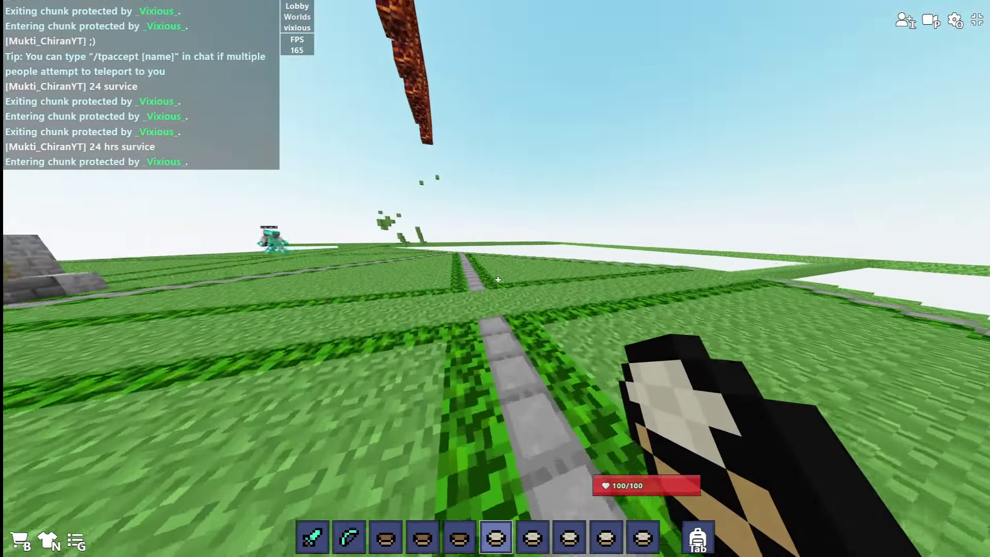
{"action": "key", "text": "w"}
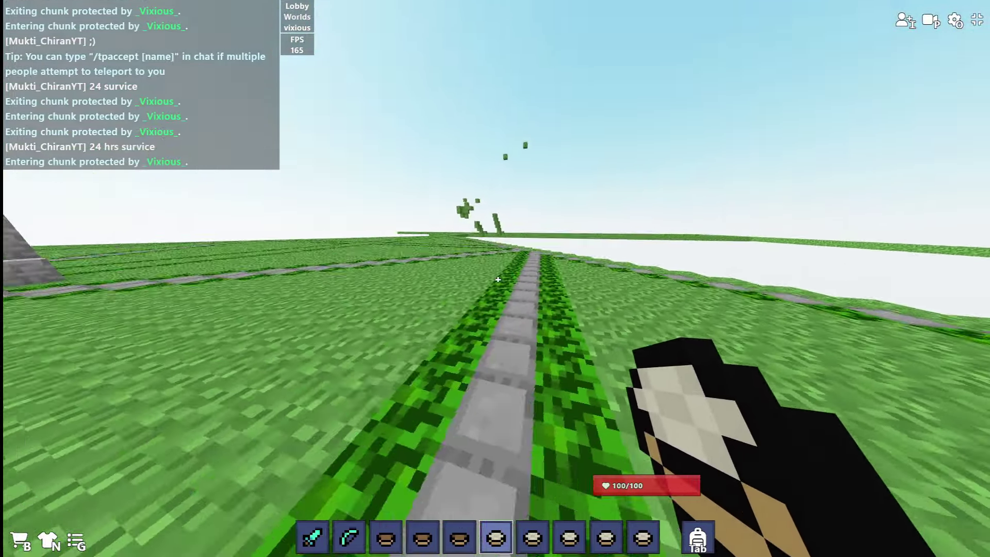
{"action": "key", "text": "w"}
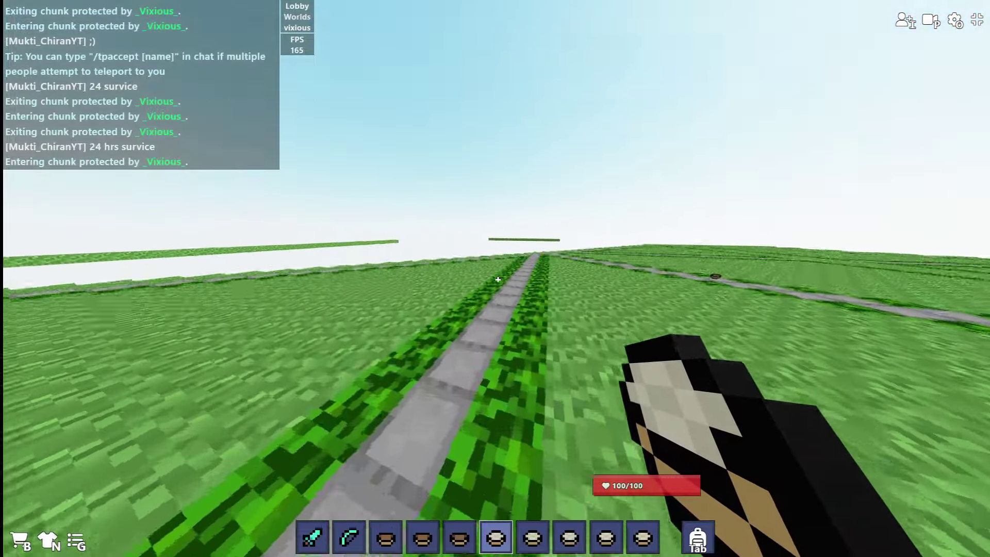
{"action": "key", "text": "w"}
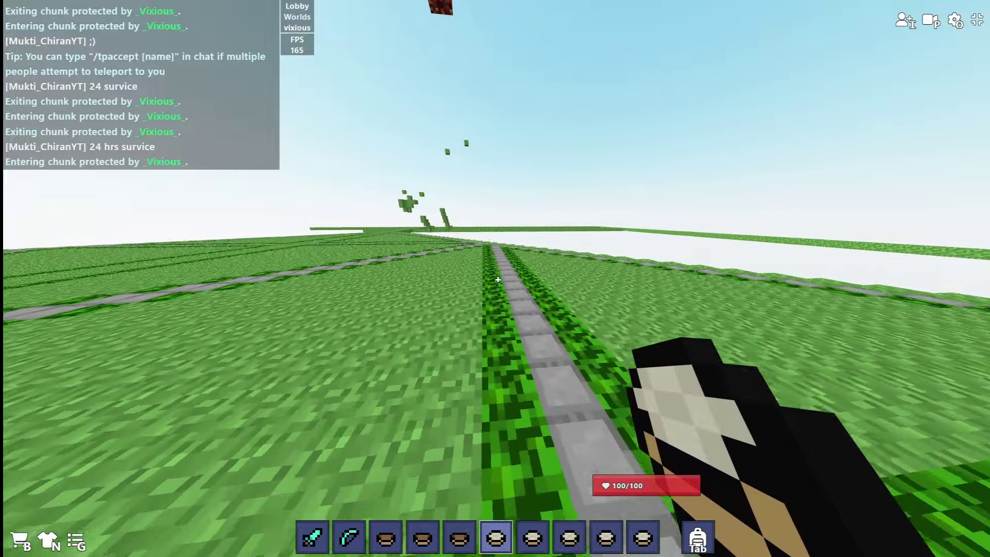
{"action": "key", "text": "w"}
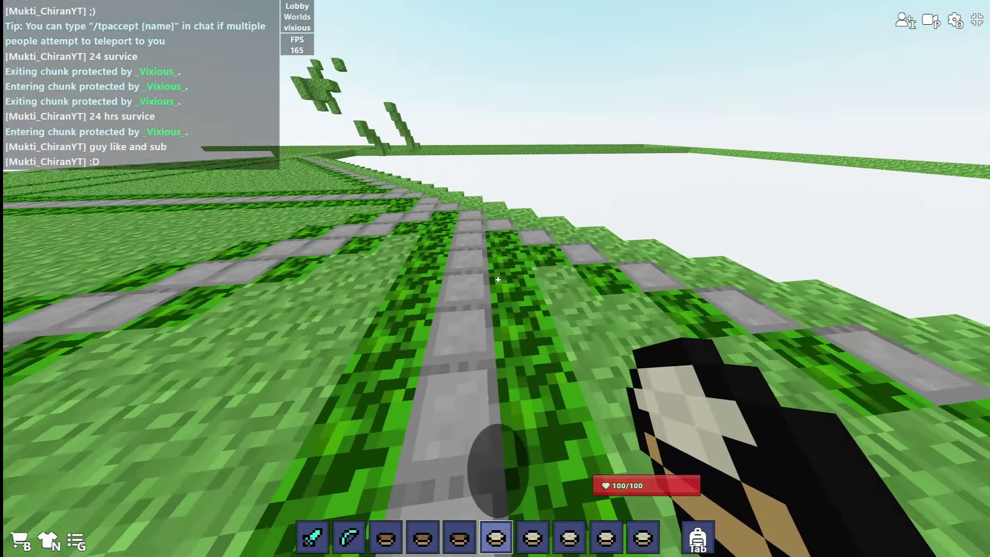